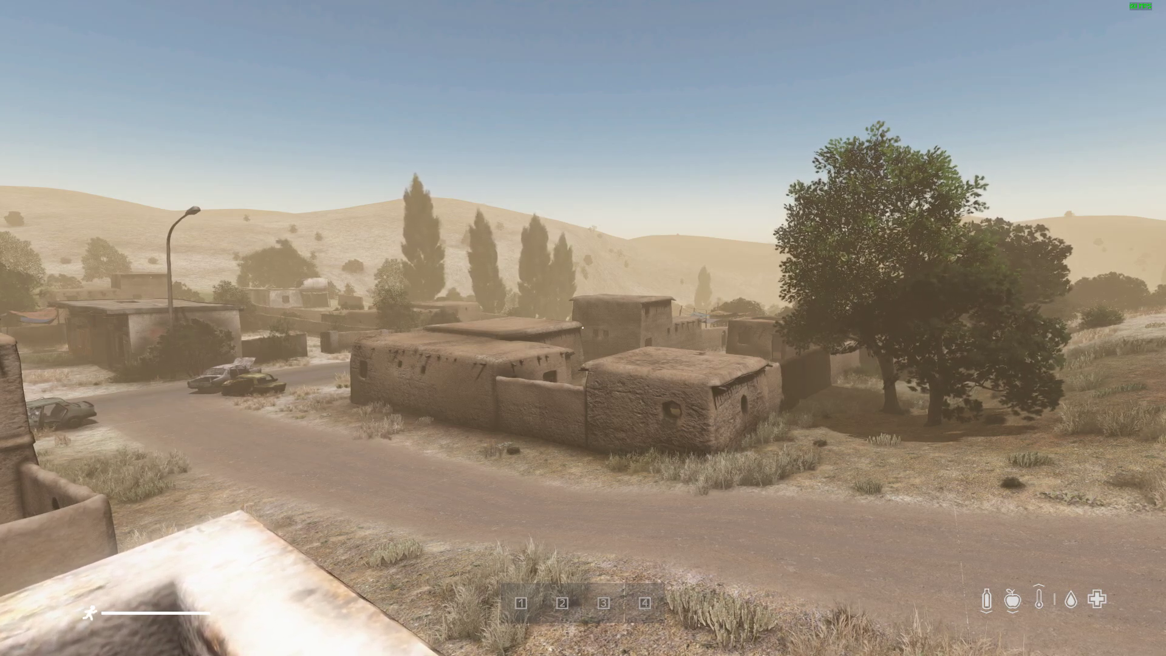
# Step: Walk around the Takistan village rooftop to the wall corner, then bring up the pause menu
pyautogui.press('a')
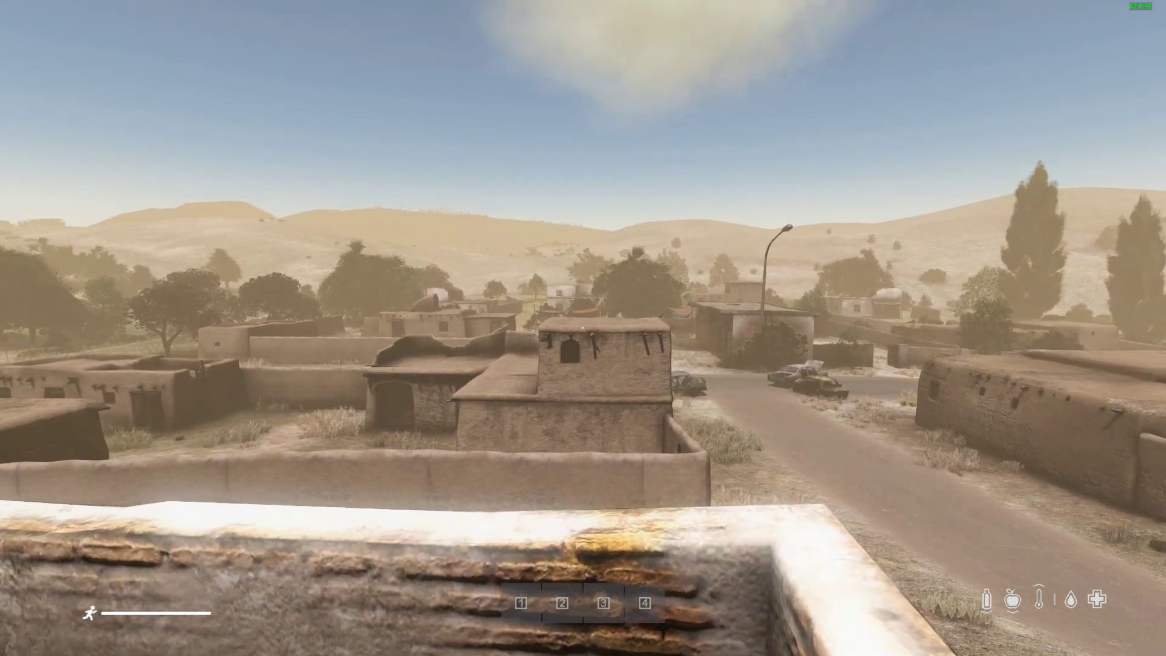
pyautogui.press('w')
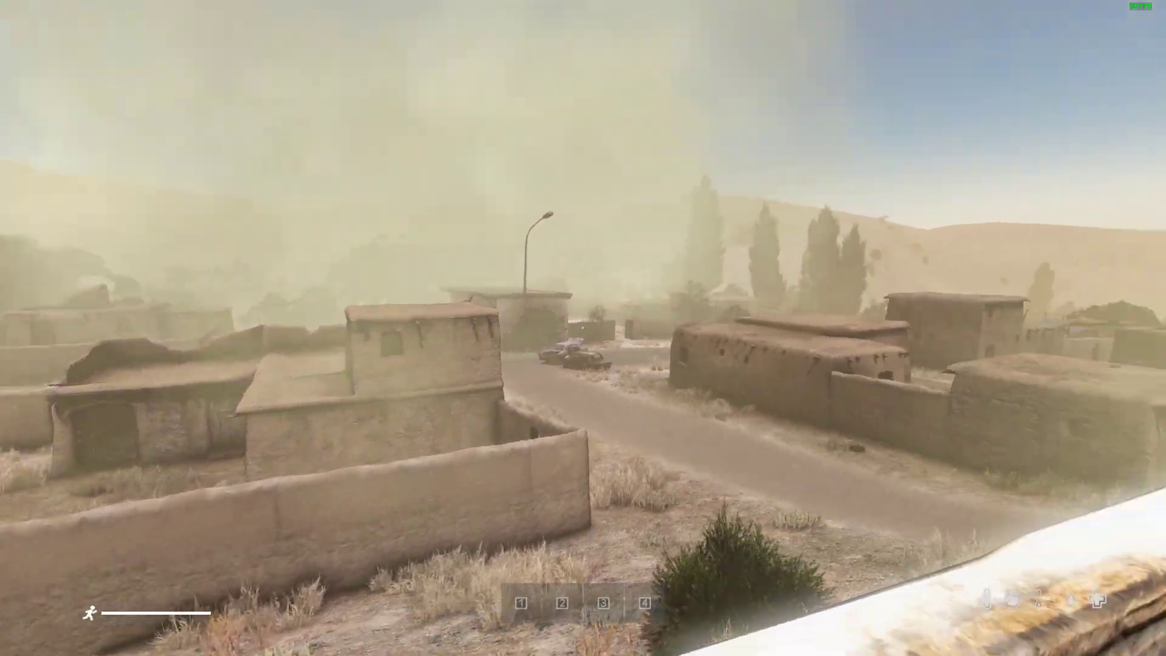
pyautogui.press('w')
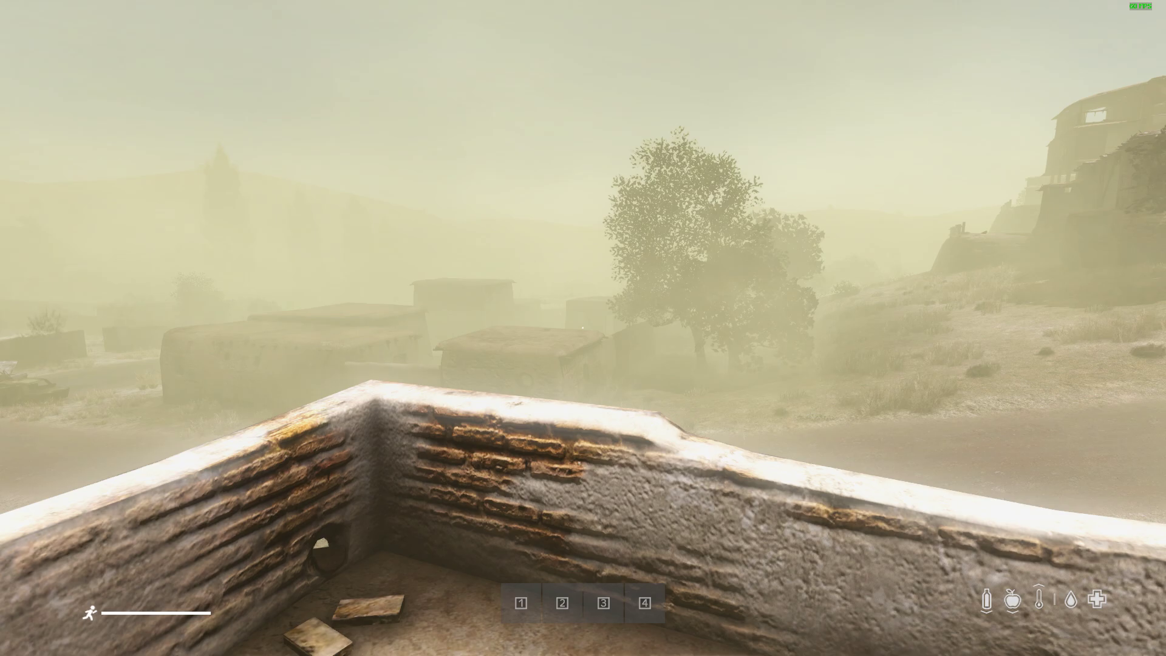
pyautogui.moveTo(583, 328)
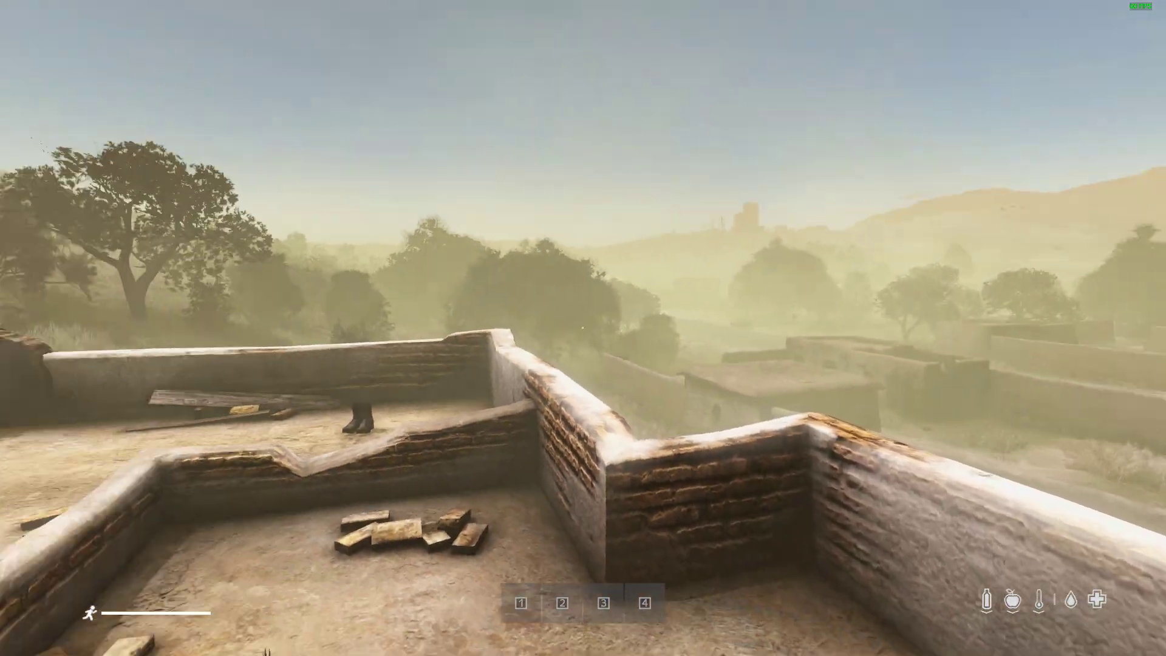
pyautogui.press('w')
pyautogui.moveTo(582, 328)
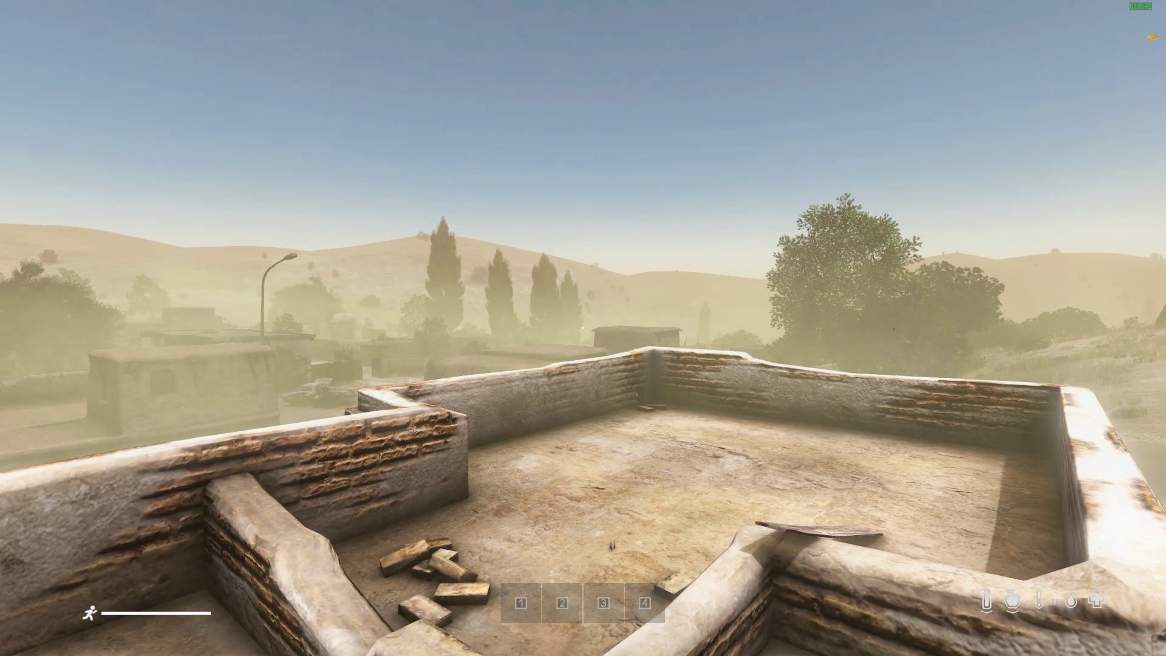
pyautogui.press('w')
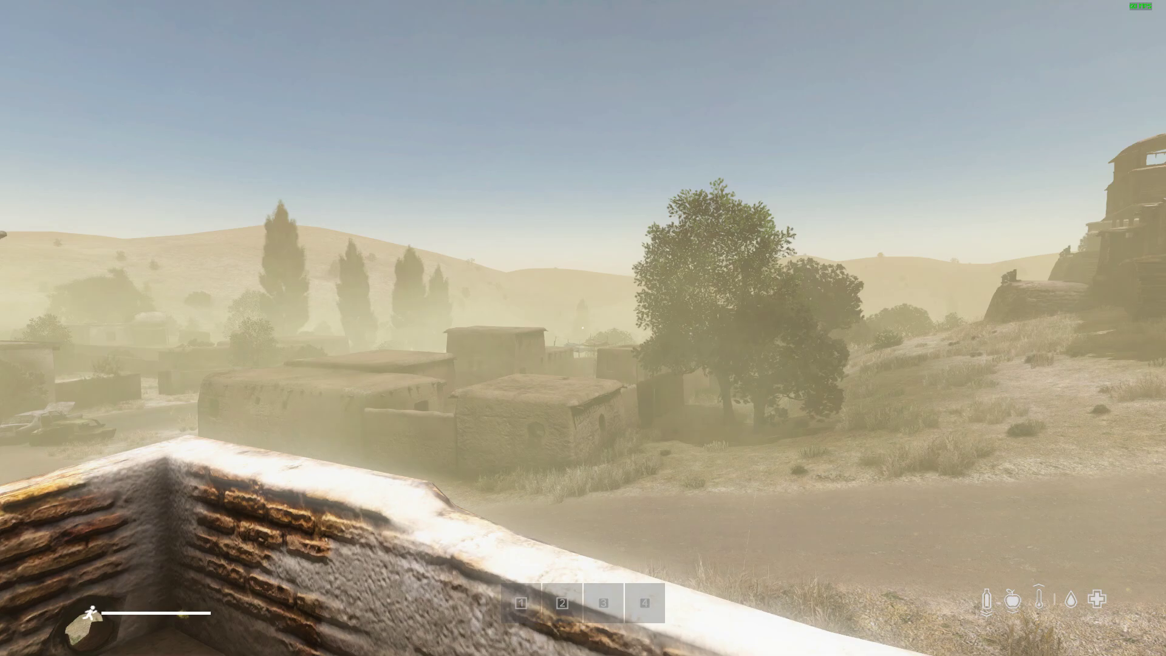
pyautogui.press('Escape')
# Step: Exit the server immediately, quit DayZ from the main menu, and dismiss the Crash Reporter
pyautogui.click(983, 476)
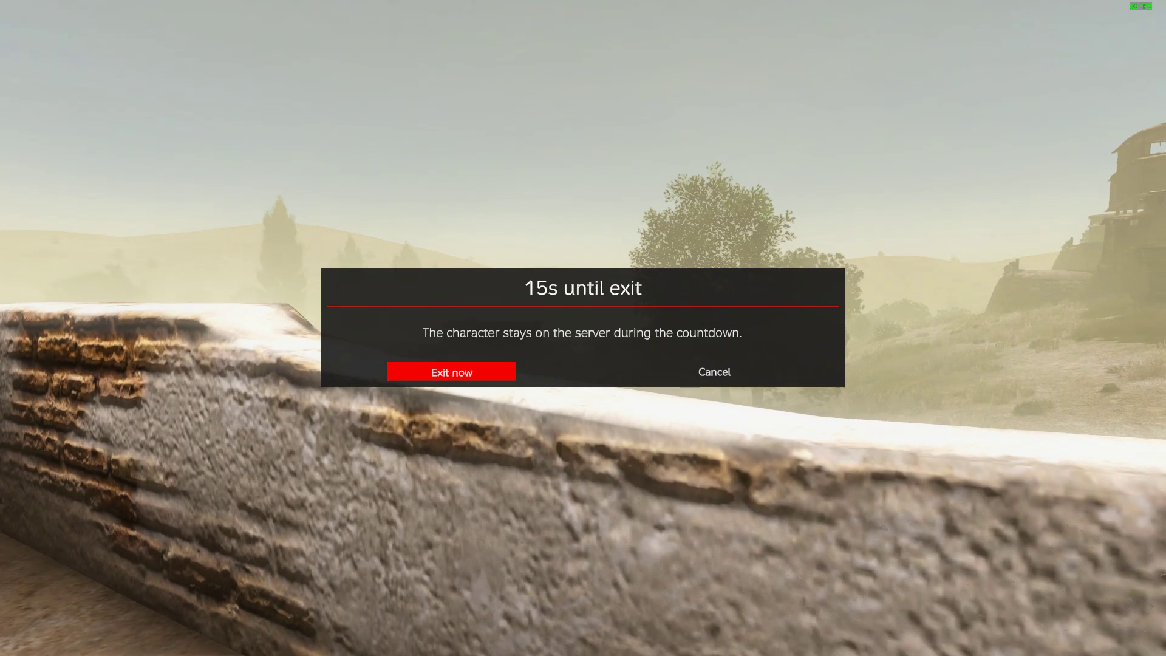
pyautogui.click(451, 372)
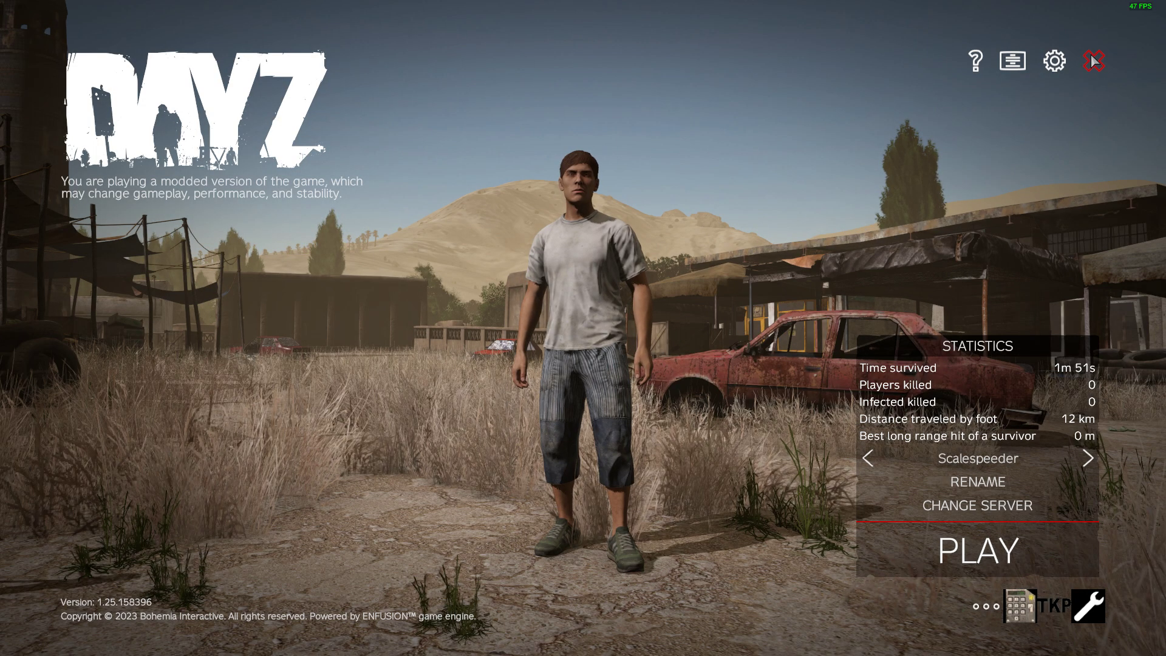
pyautogui.click(1093, 61)
pyautogui.click(560, 363)
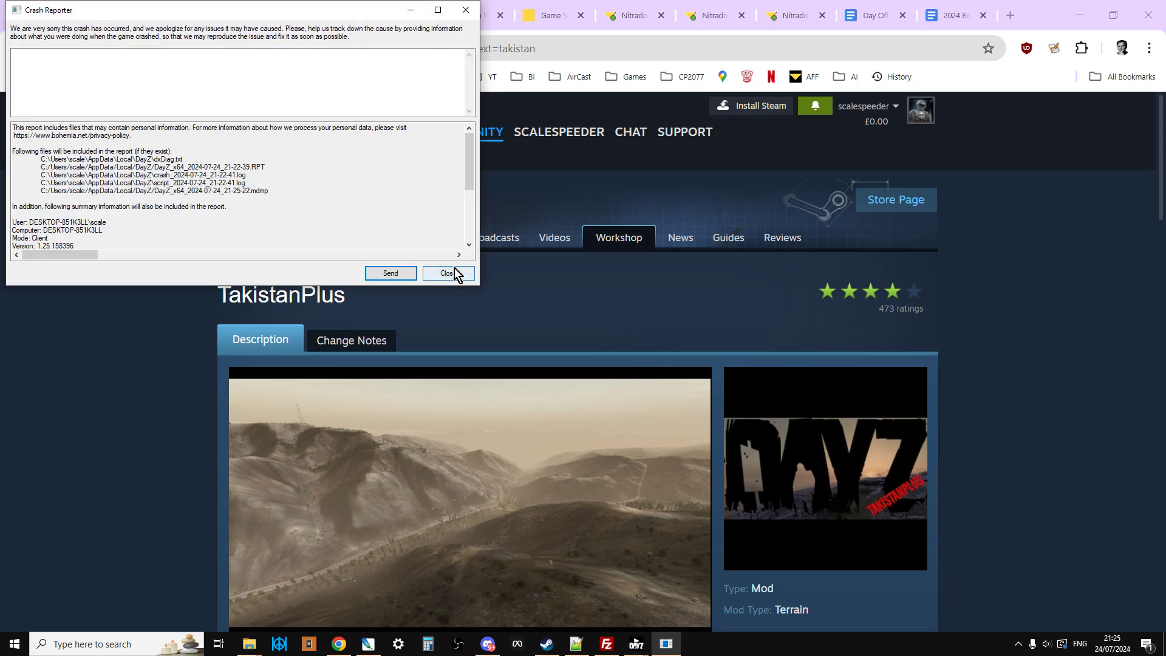
pyautogui.click(452, 270)
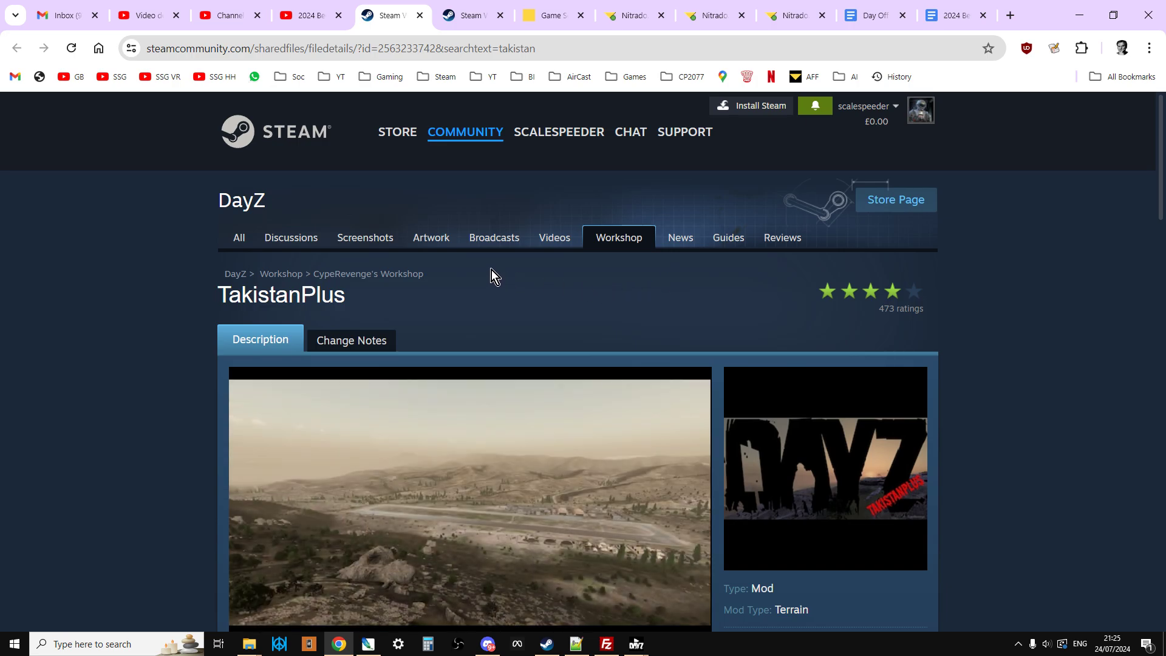
# Step: Scroll through the TakistanPlus and Dabs Framework Workshop pages, ending back on TakistanPlus
pyautogui.scroll(-1, 518, 266)
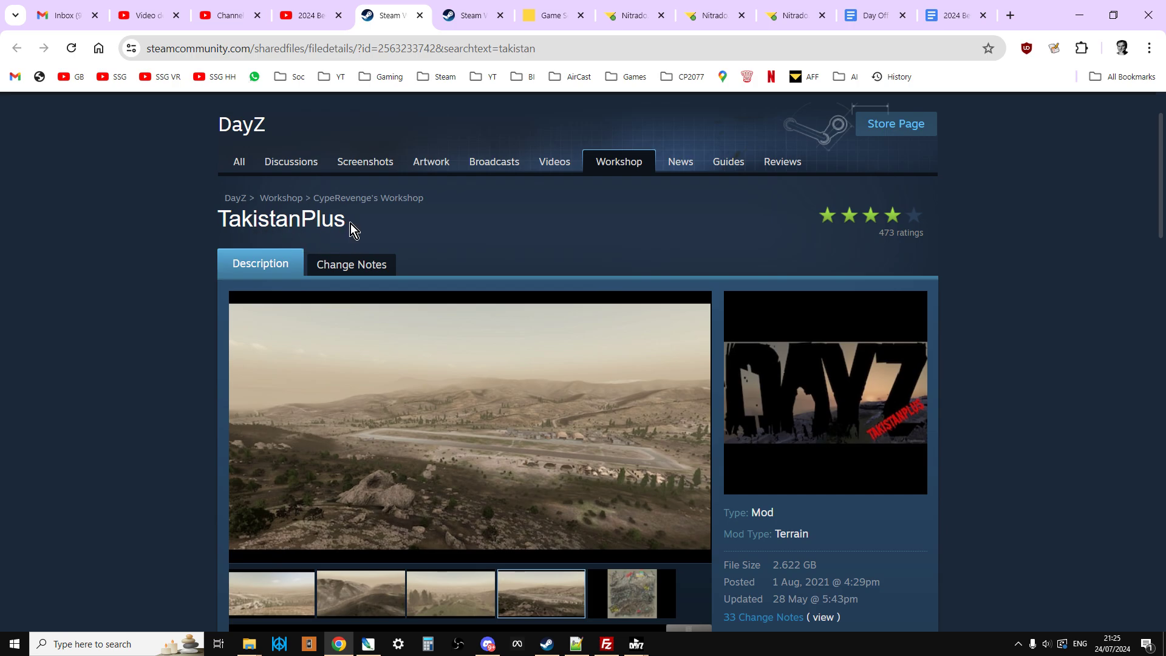
pyautogui.click(467, 14)
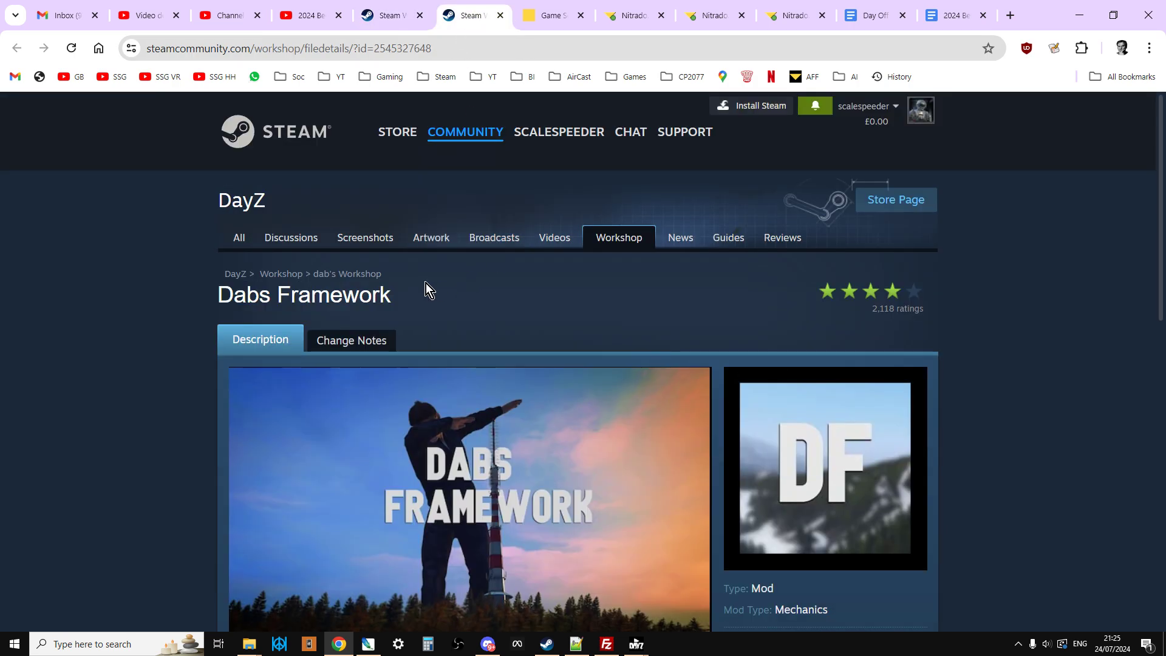
pyautogui.scroll(-1, 378, 307)
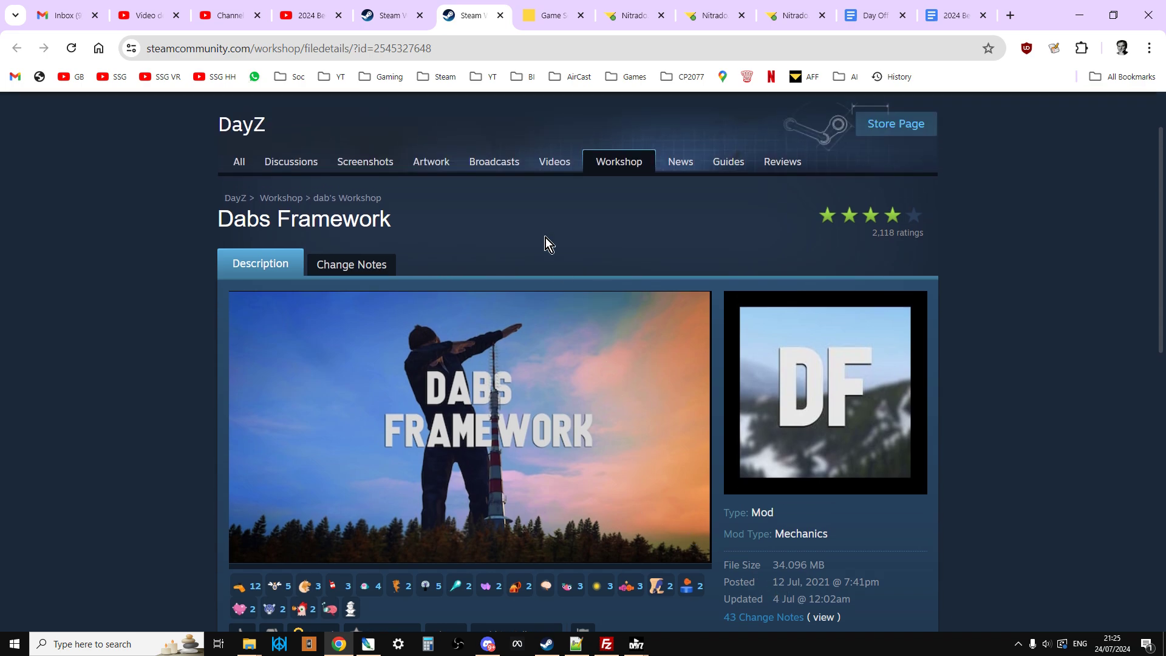
pyautogui.click(389, 18)
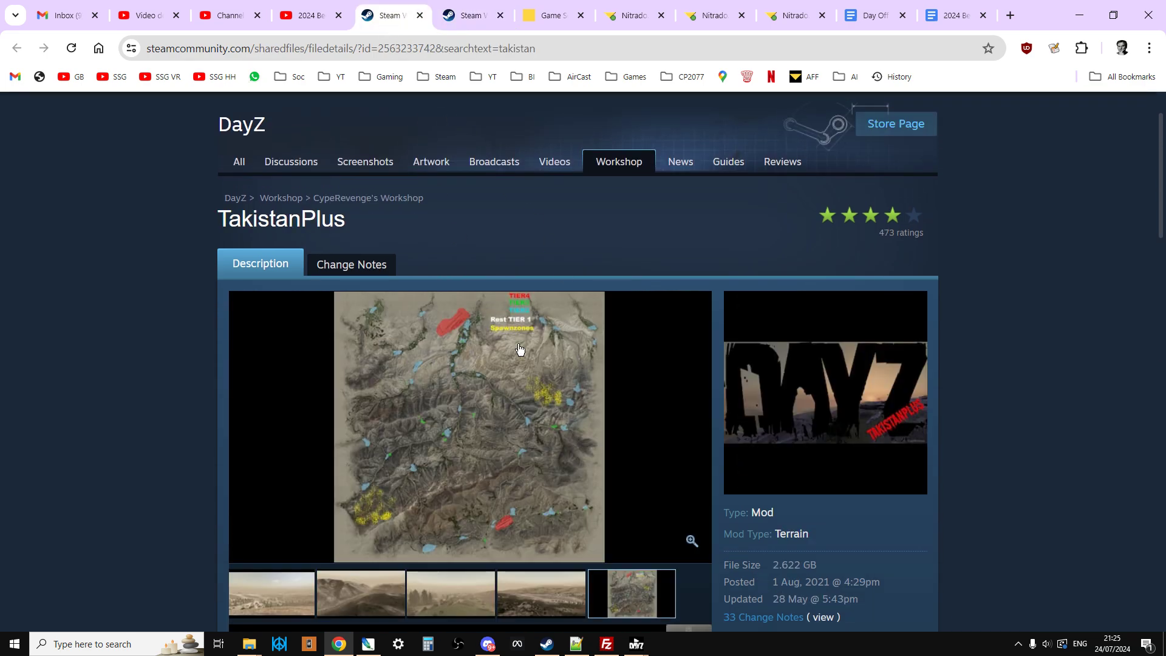
# Step: Check the loaded mods list in the DayZ Launcher, then return to Chrome
pyautogui.click(643, 645)
pyautogui.click(638, 645)
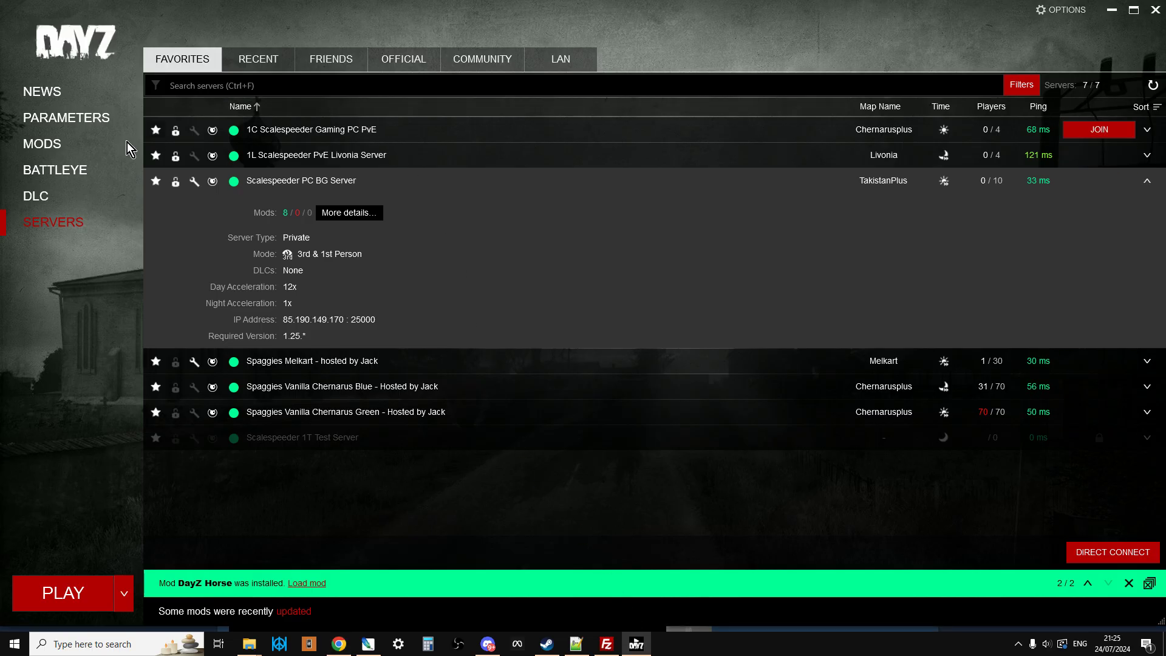
pyautogui.click(44, 146)
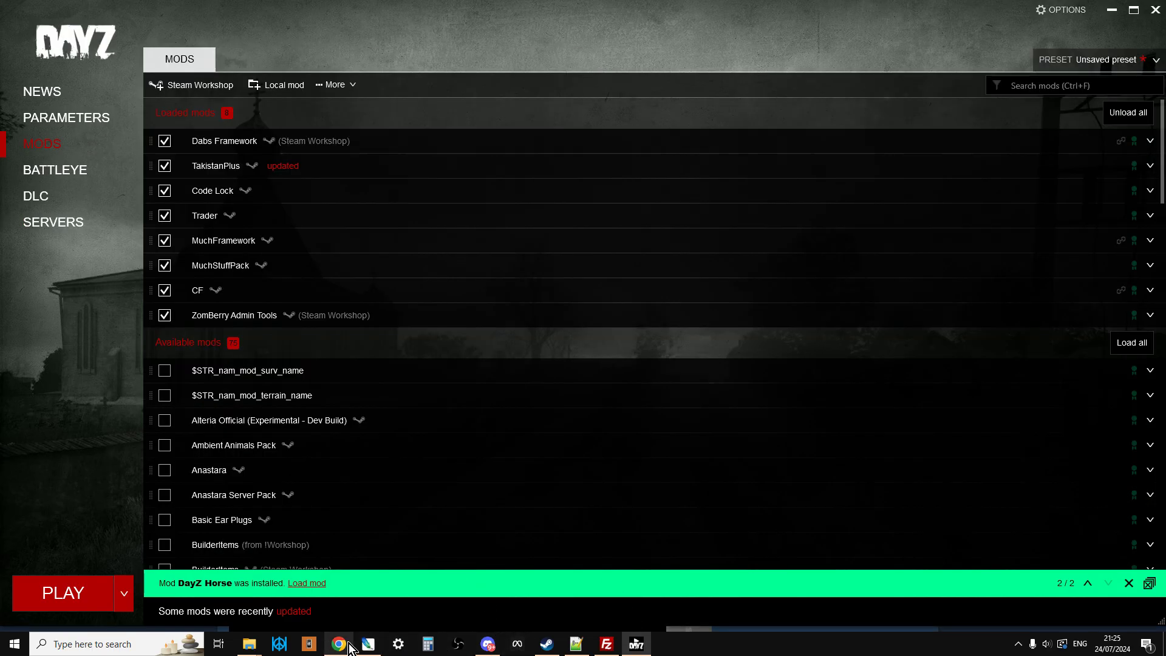
pyautogui.click(351, 648)
# Step: Scroll the YouTube 2024 beginners' server guide playlist back to its top
pyautogui.click(307, 15)
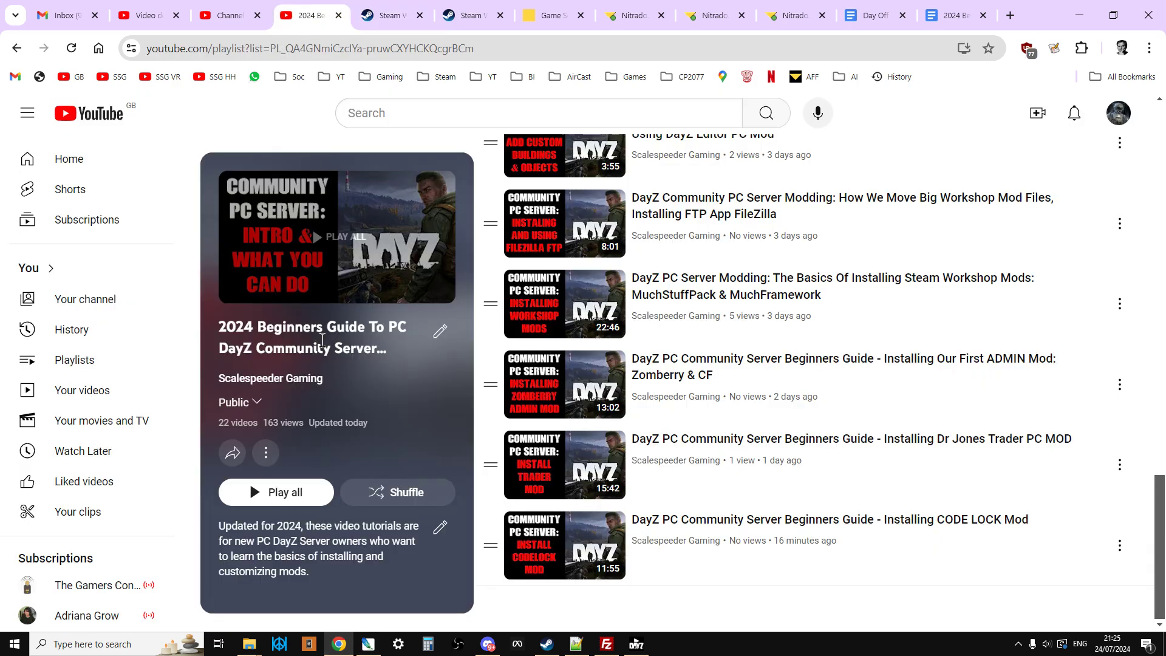
pyautogui.scroll(20, 913, 554)
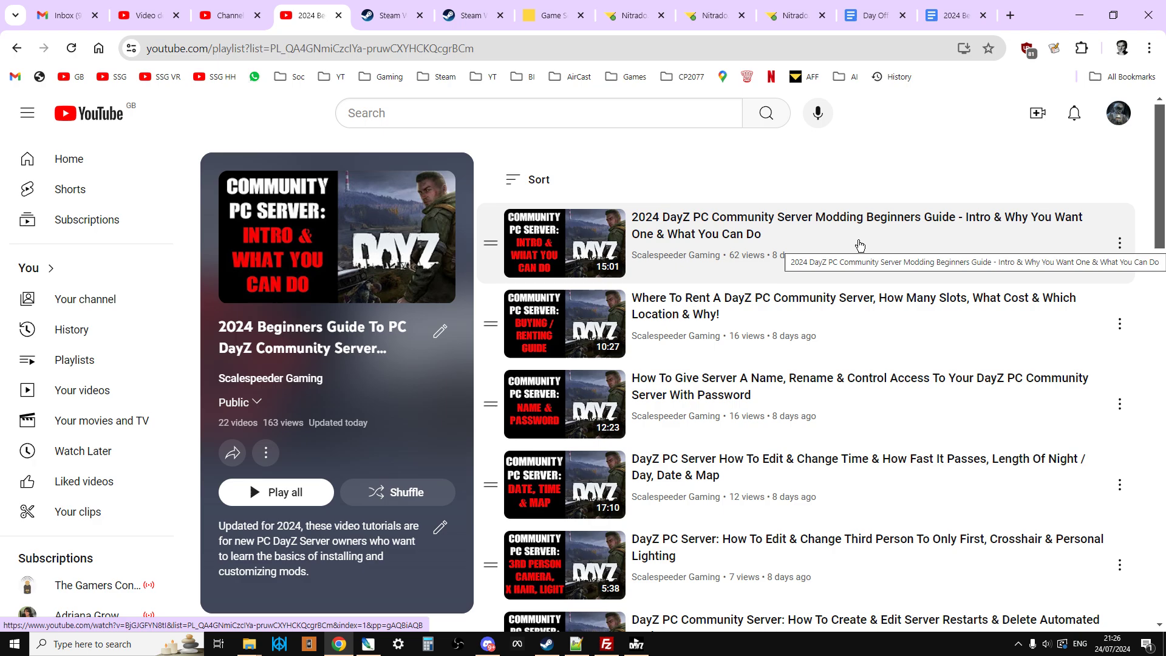
# Step: Switch from the TakistanPlus tab to the Dabs Framework tab, then show the launcher's mods list
pyautogui.click(384, 20)
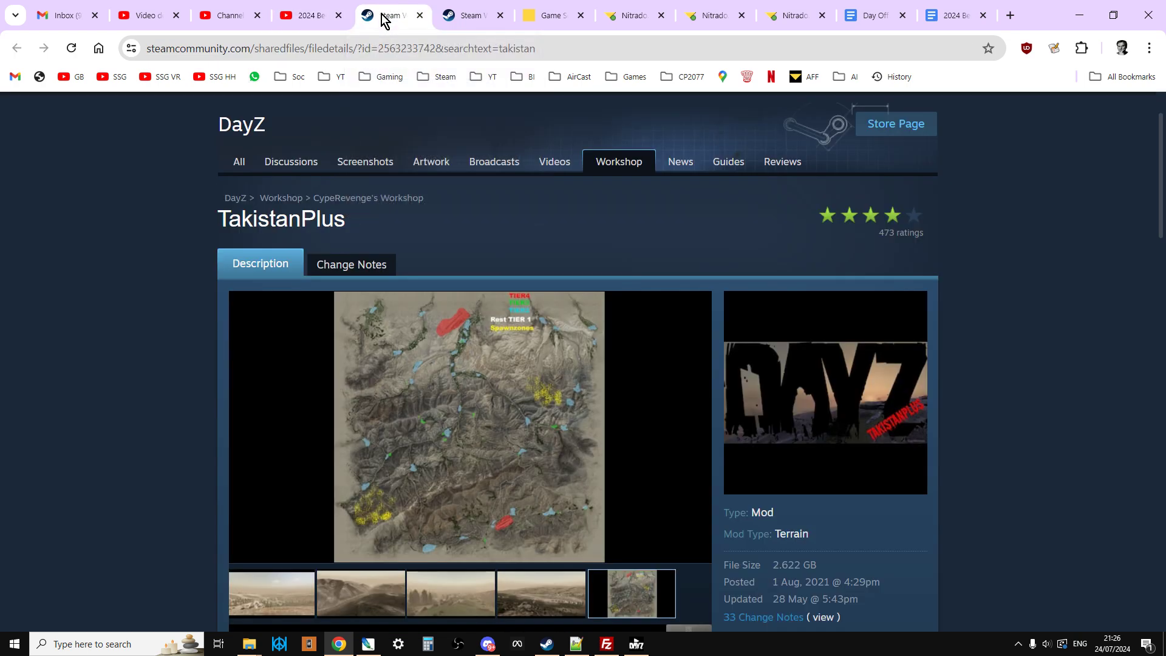
pyautogui.hotkey('ctrl', 'Tab')
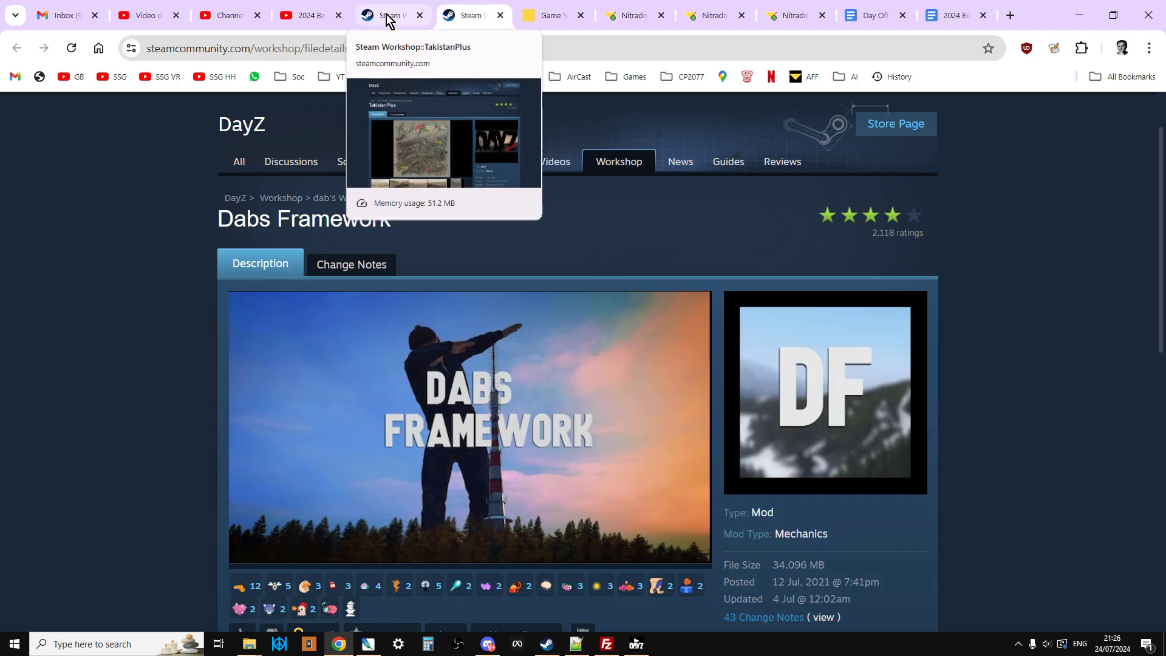
pyautogui.click(635, 644)
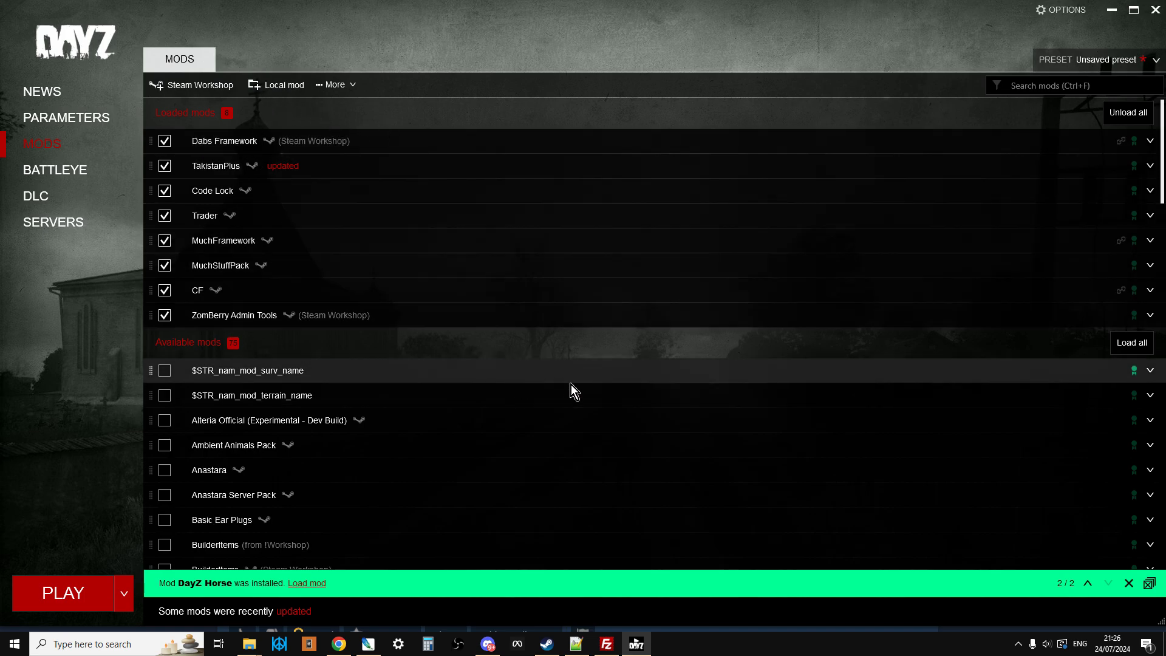
# Step: Expand MuchStuffPack's details in the launcher and open its Workshop folder in File Explorer
pyautogui.click(1150, 268)
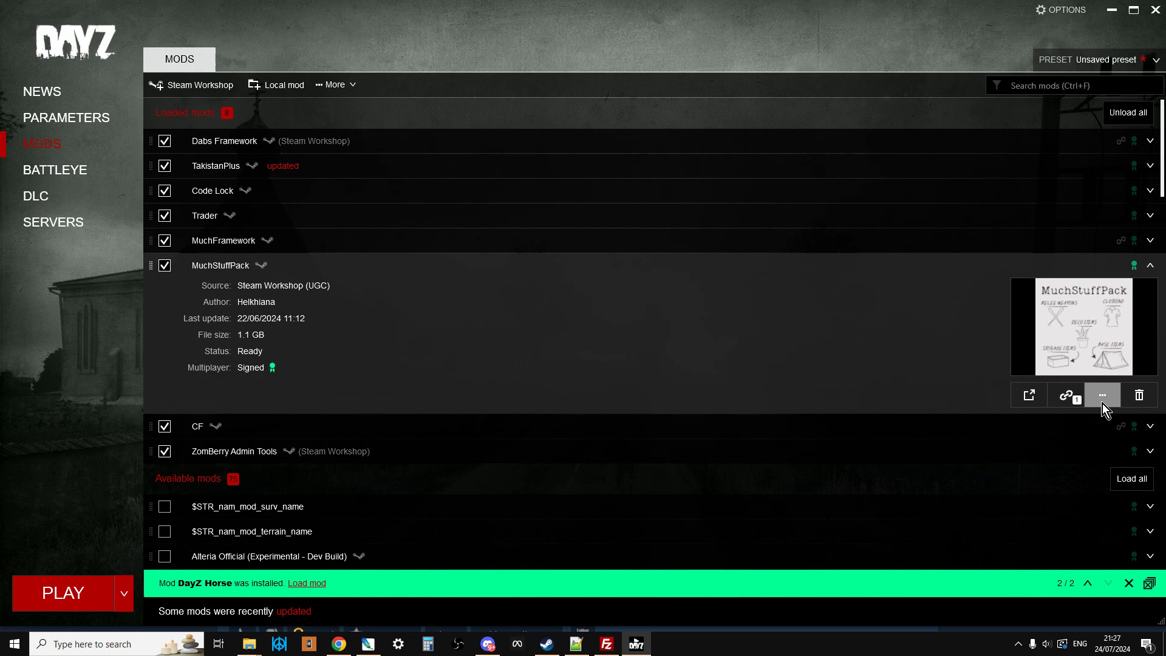
pyautogui.click(1103, 399)
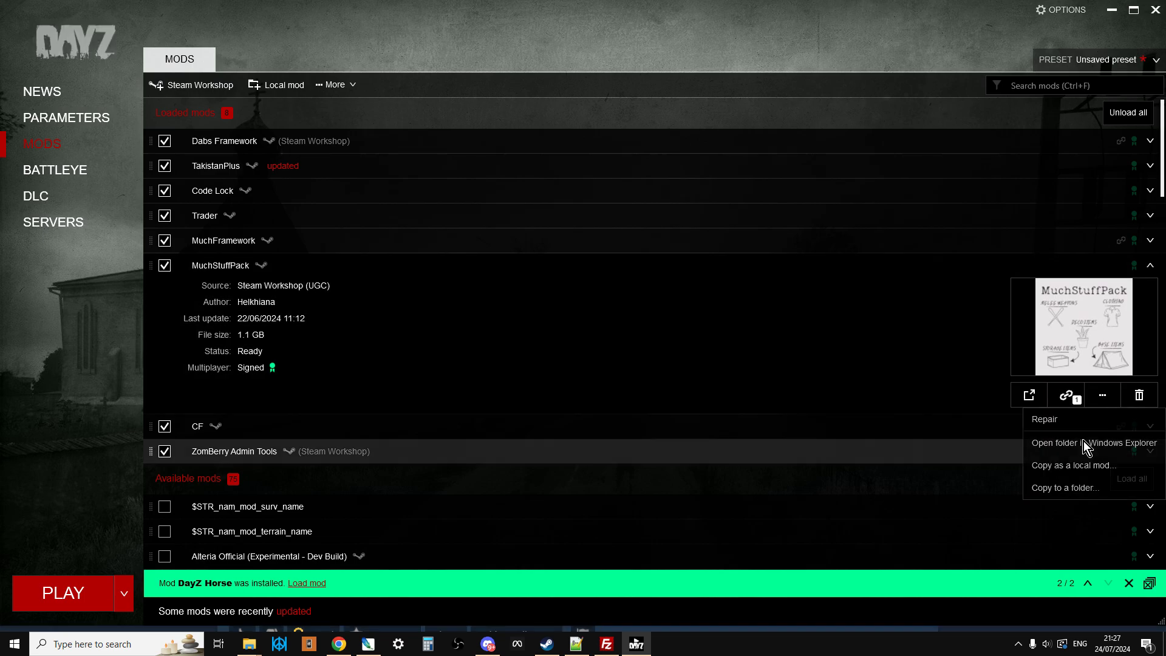
pyautogui.click(1083, 440)
pyautogui.click(639, 410)
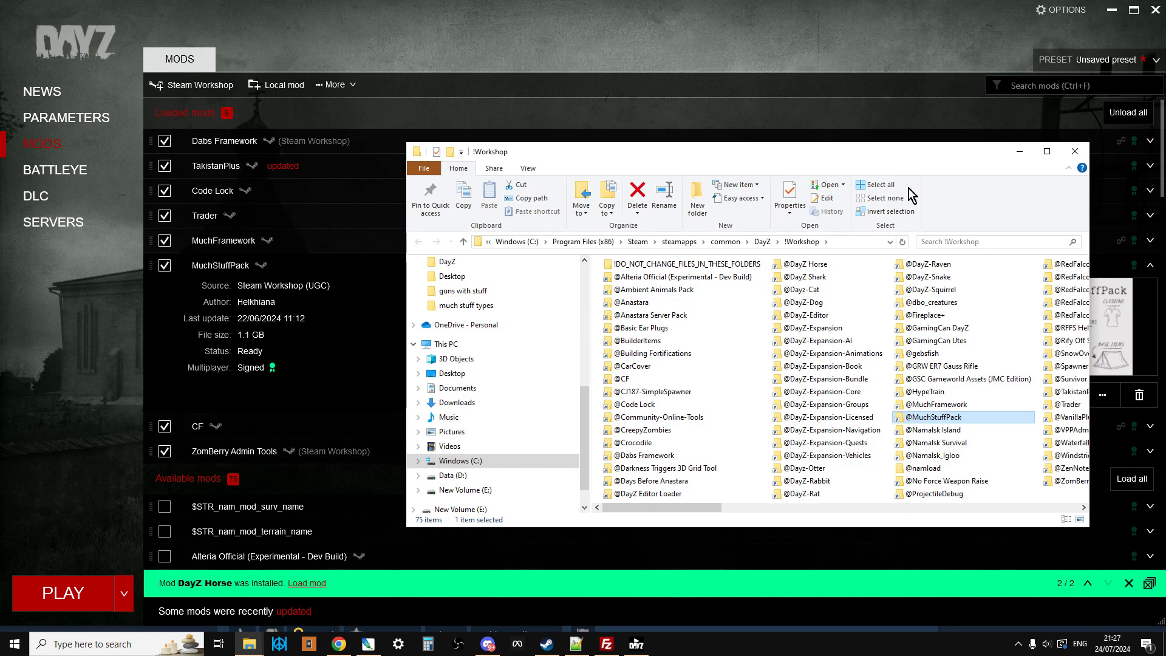
pyautogui.click(1046, 151)
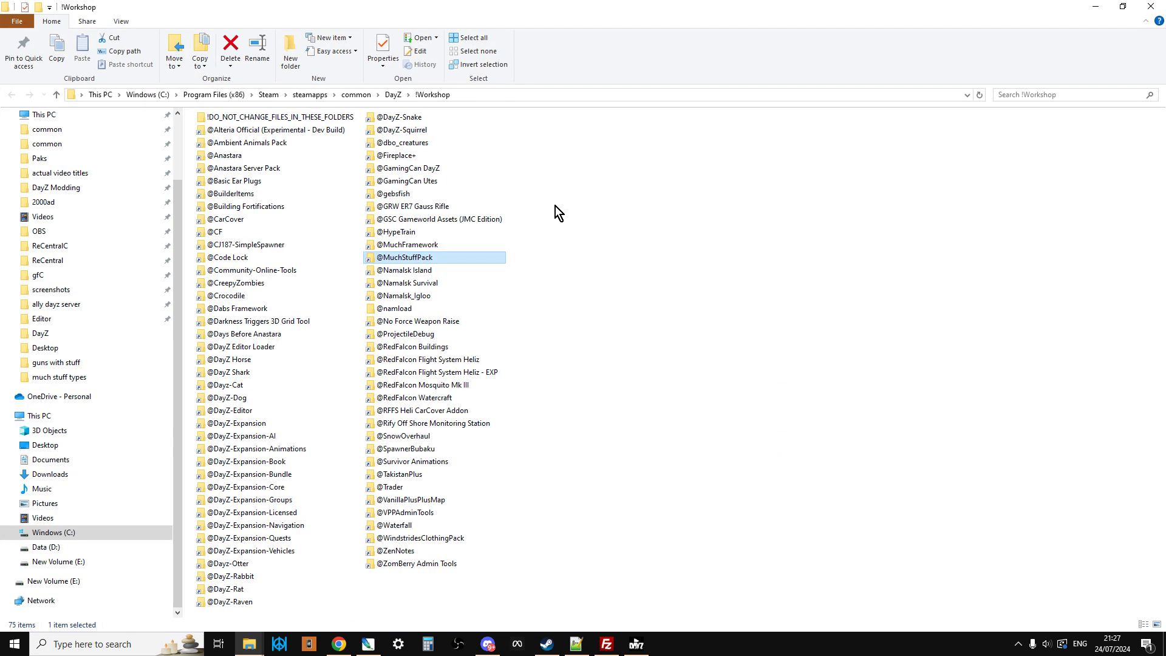
pyautogui.doubleClick(395, 476)
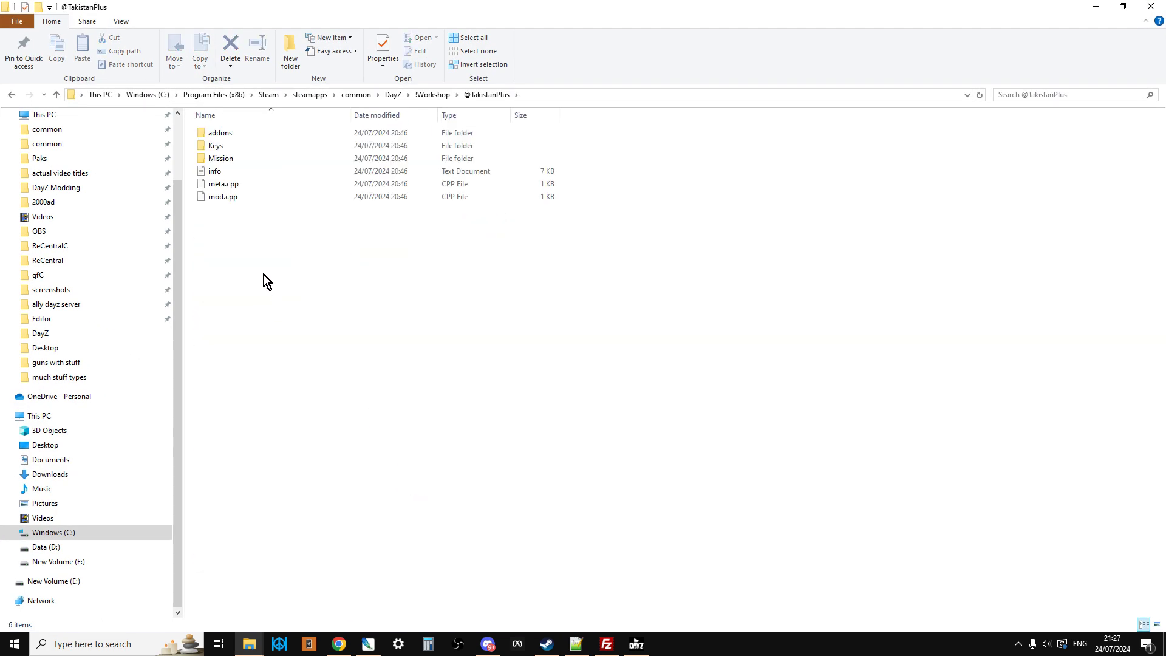
pyautogui.doubleClick(236, 134)
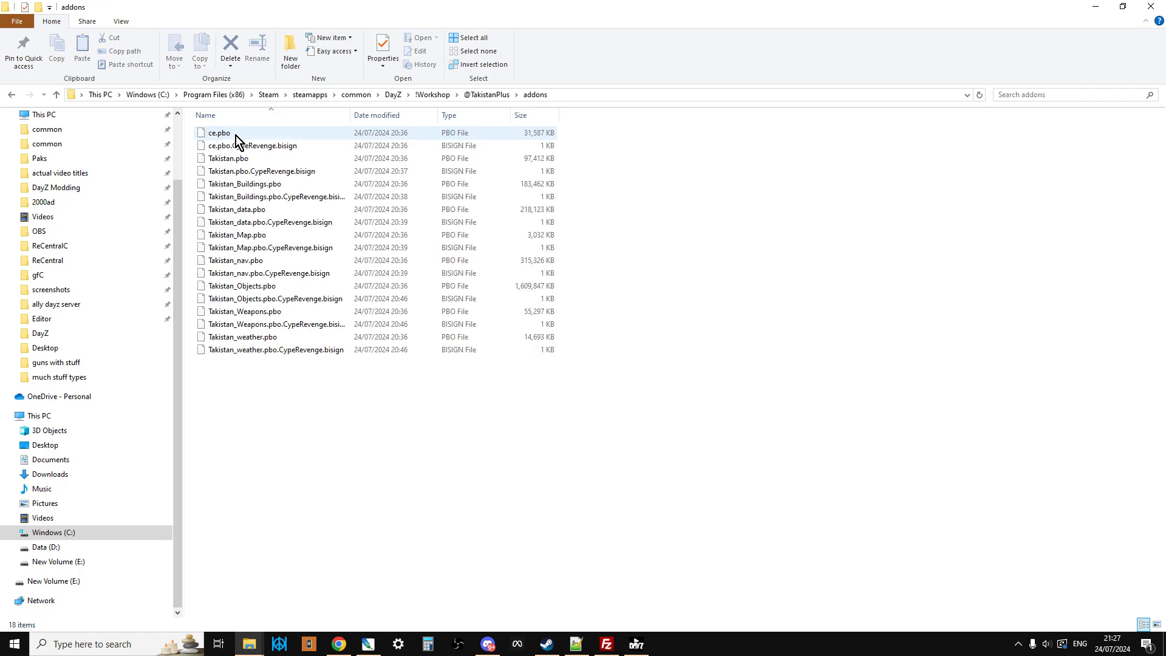
pyautogui.click(55, 96)
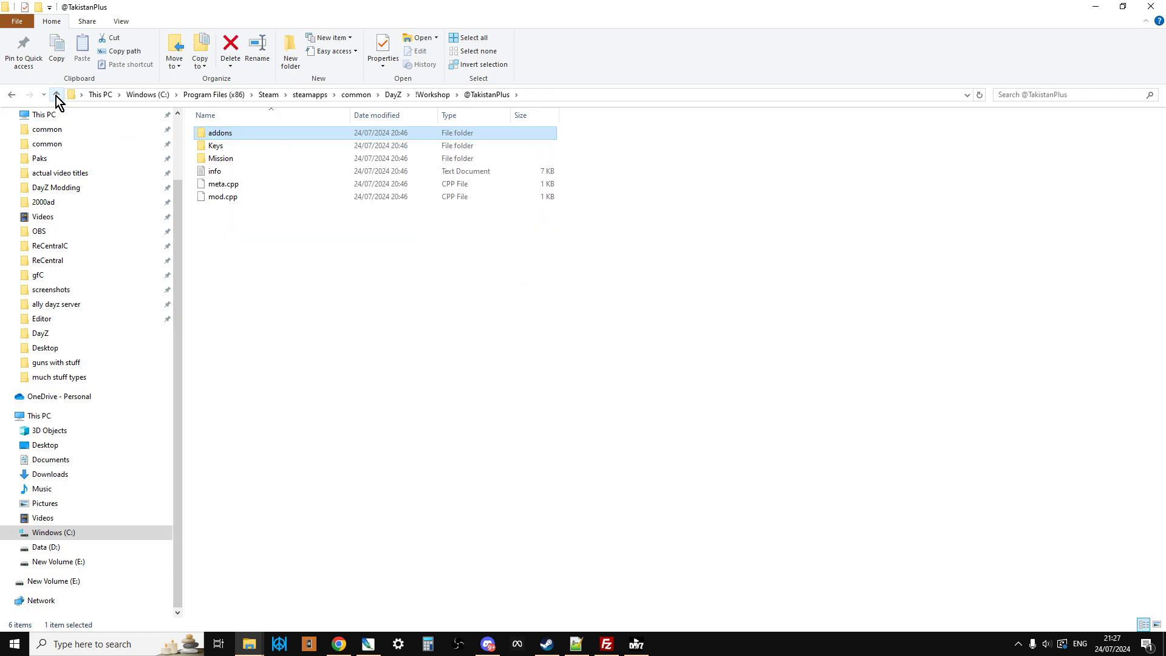
pyautogui.doubleClick(217, 149)
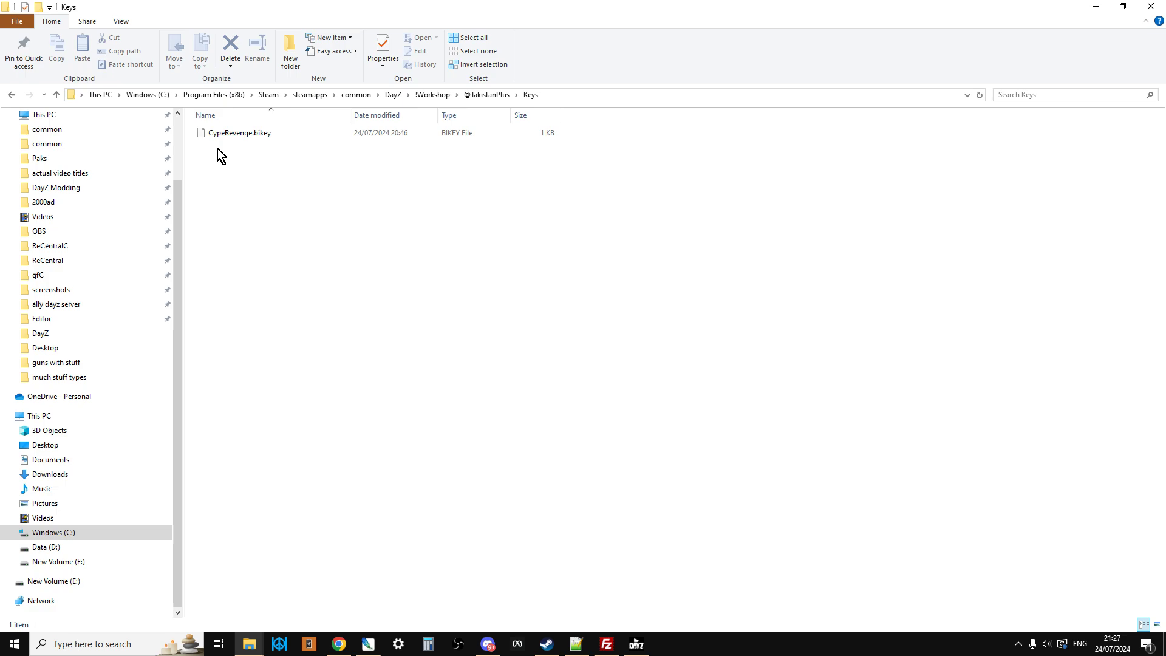
pyautogui.click(57, 96)
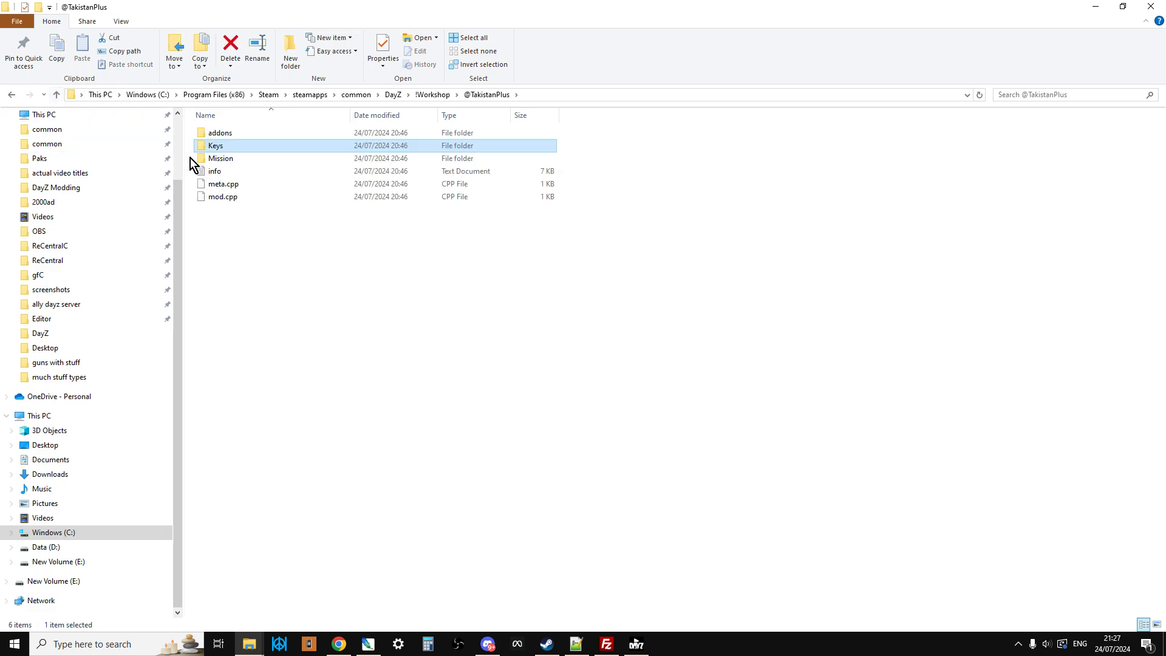
pyautogui.click(221, 162)
pyautogui.doubleClick(221, 161)
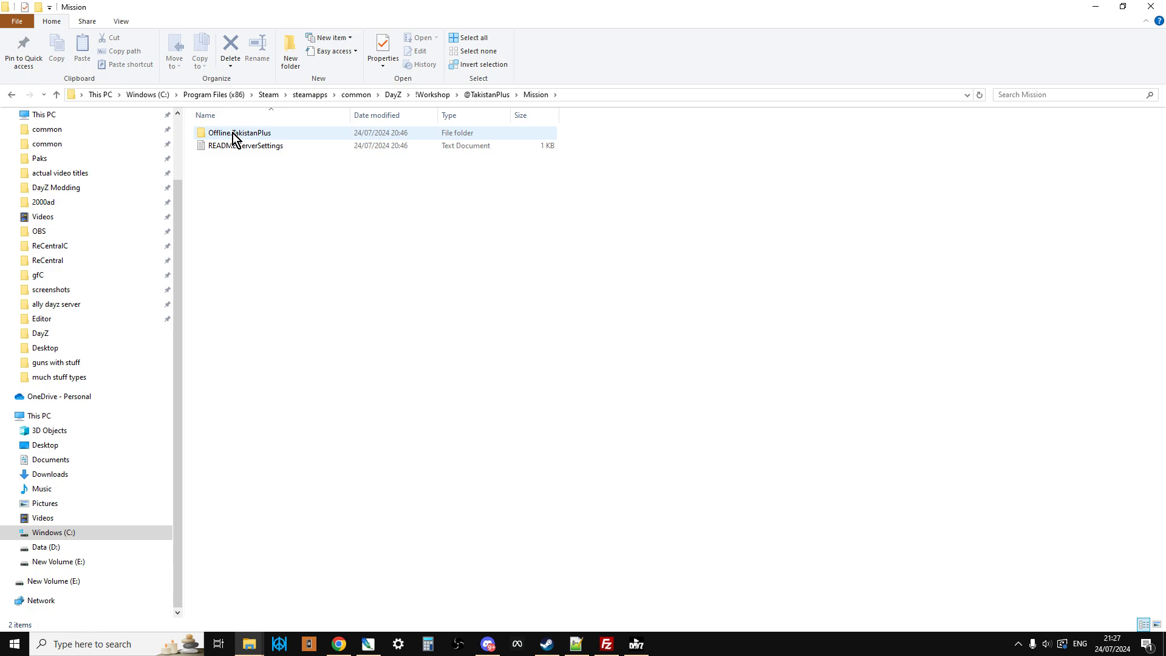
pyautogui.doubleClick(239, 133)
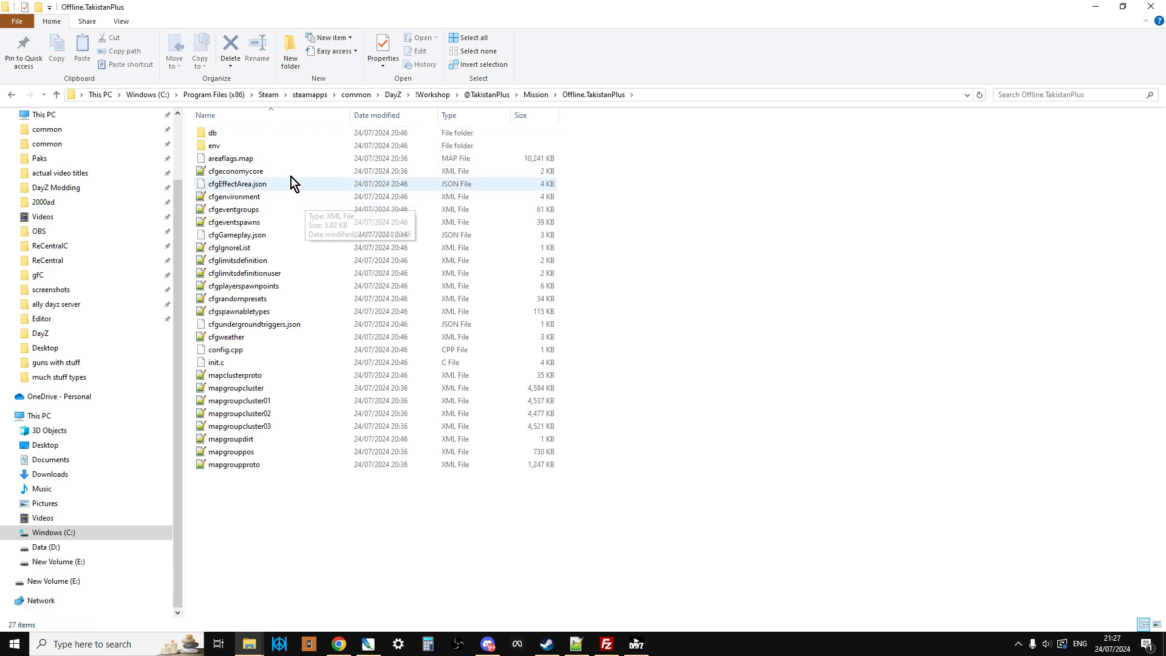
pyautogui.doubleClick(239, 136)
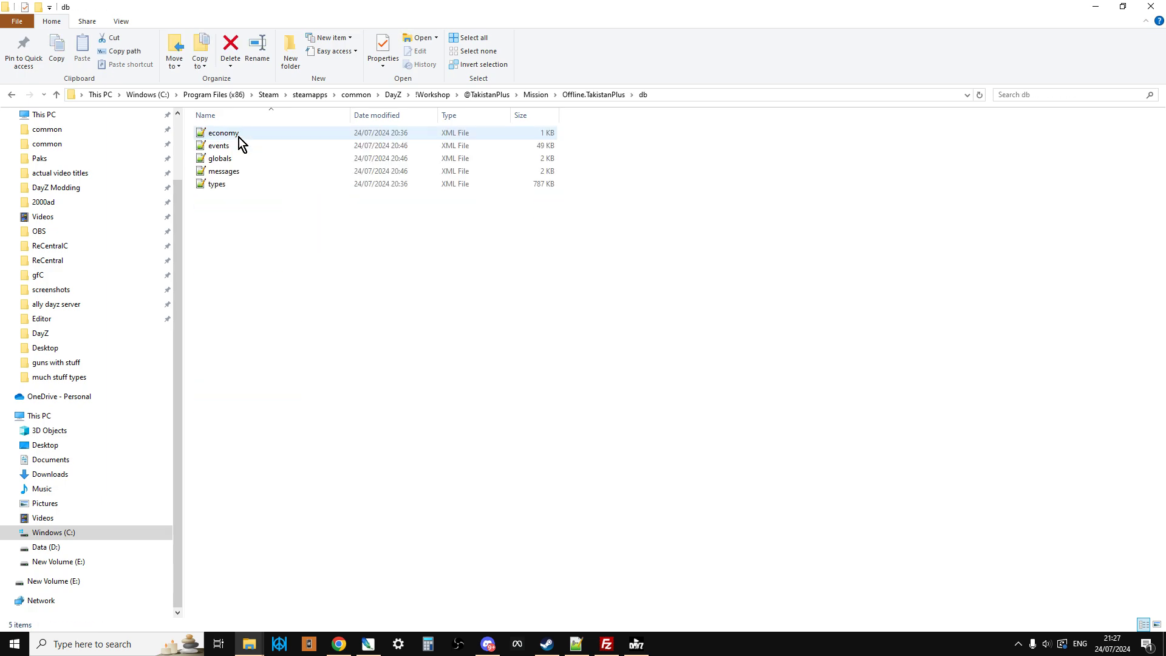
pyautogui.click(59, 95)
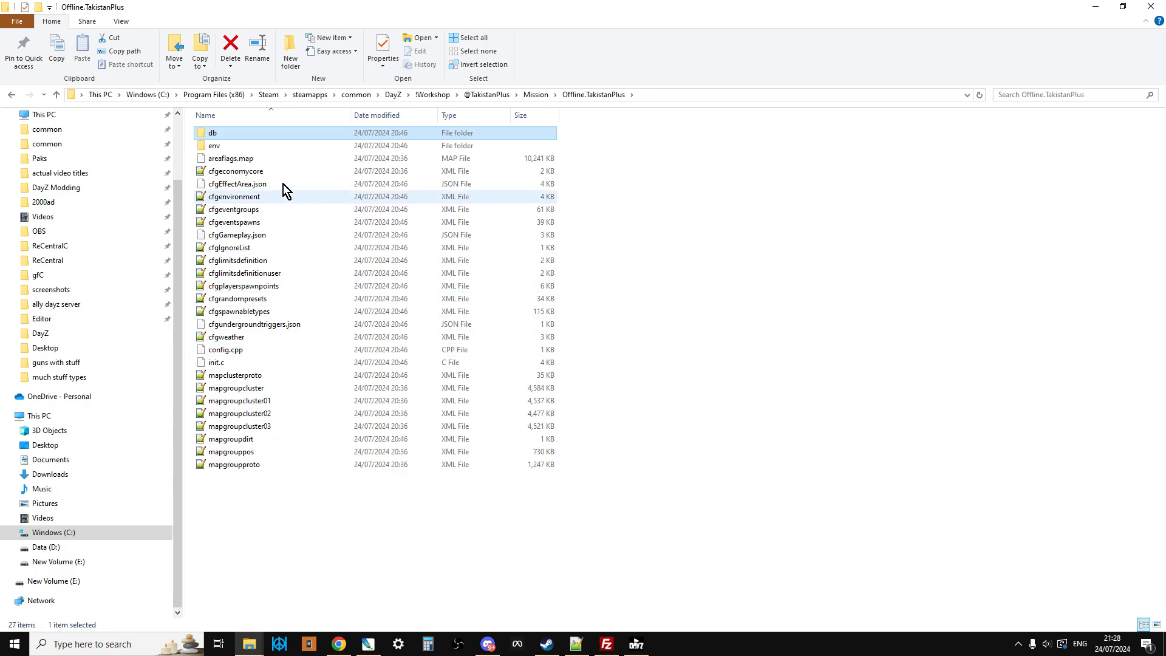
pyautogui.doubleClick(213, 138)
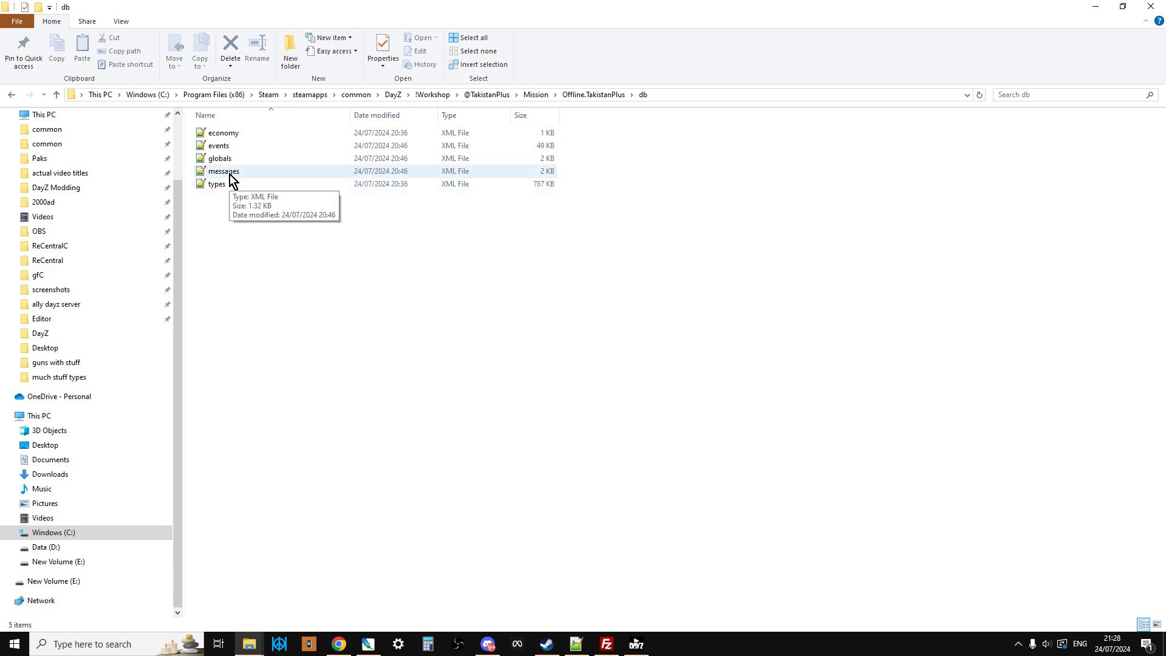
pyautogui.click(56, 95)
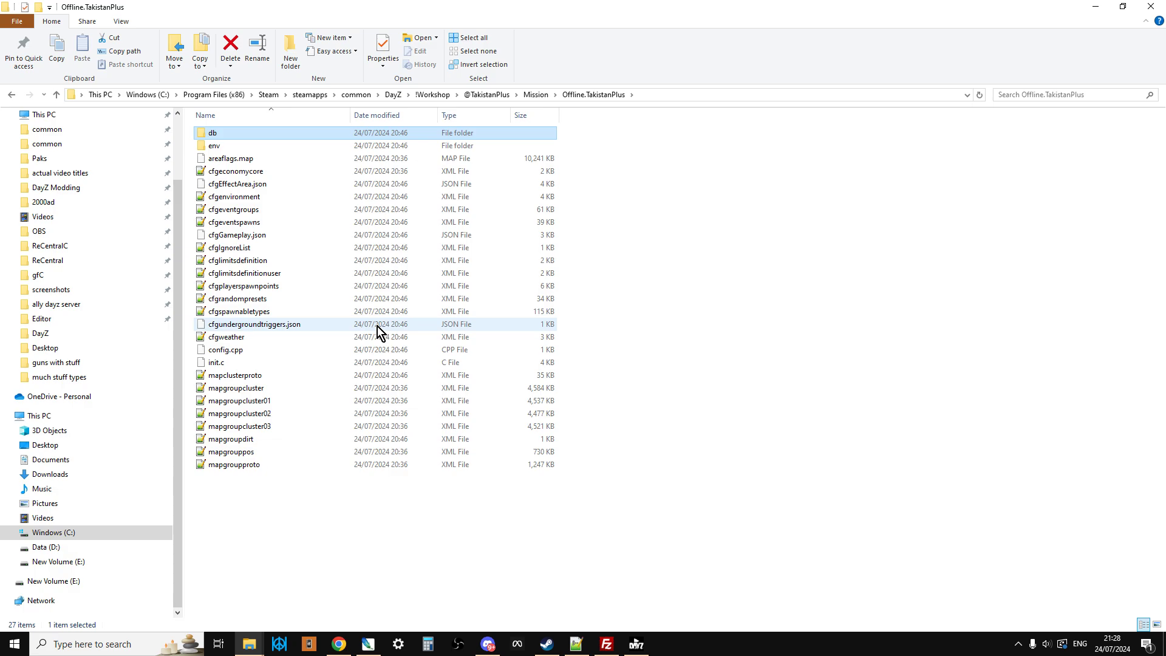
pyautogui.click(56, 94)
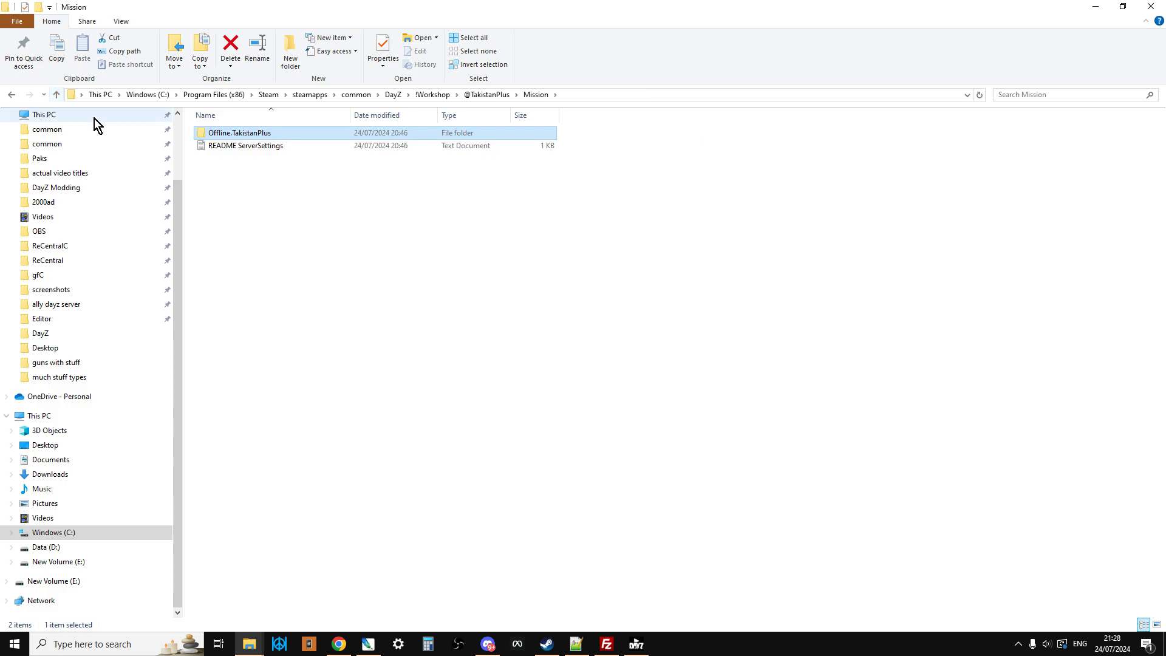
pyautogui.click(56, 95)
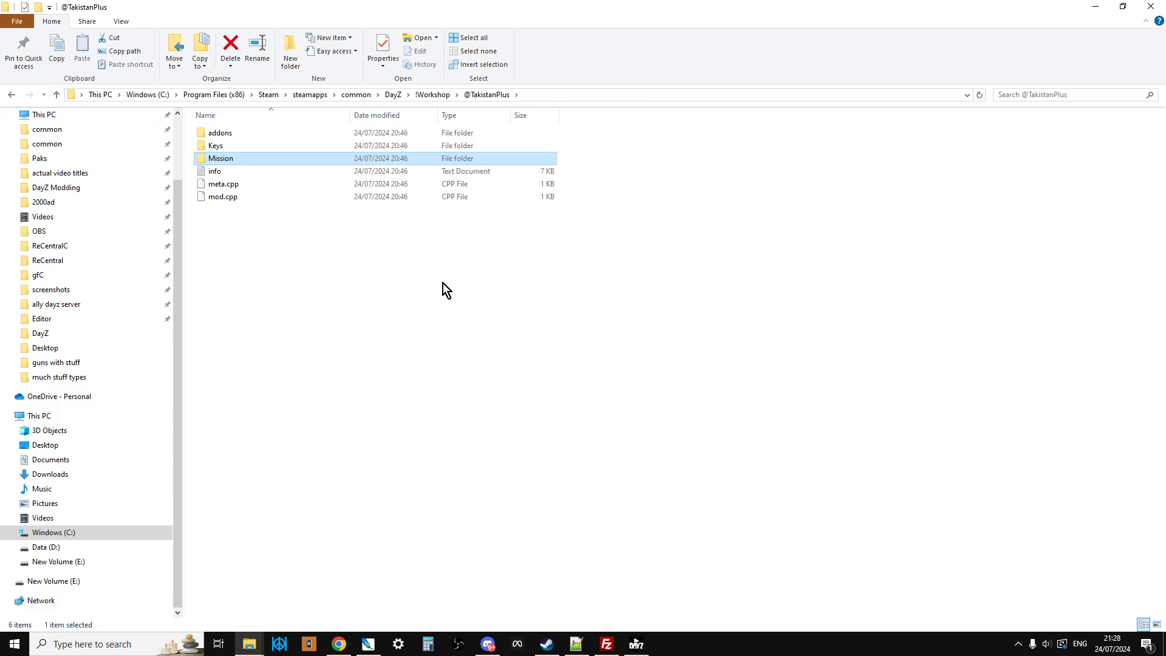
# Step: Briefly check Discord twice, then hide it again to show File Explorer
pyautogui.click(487, 643)
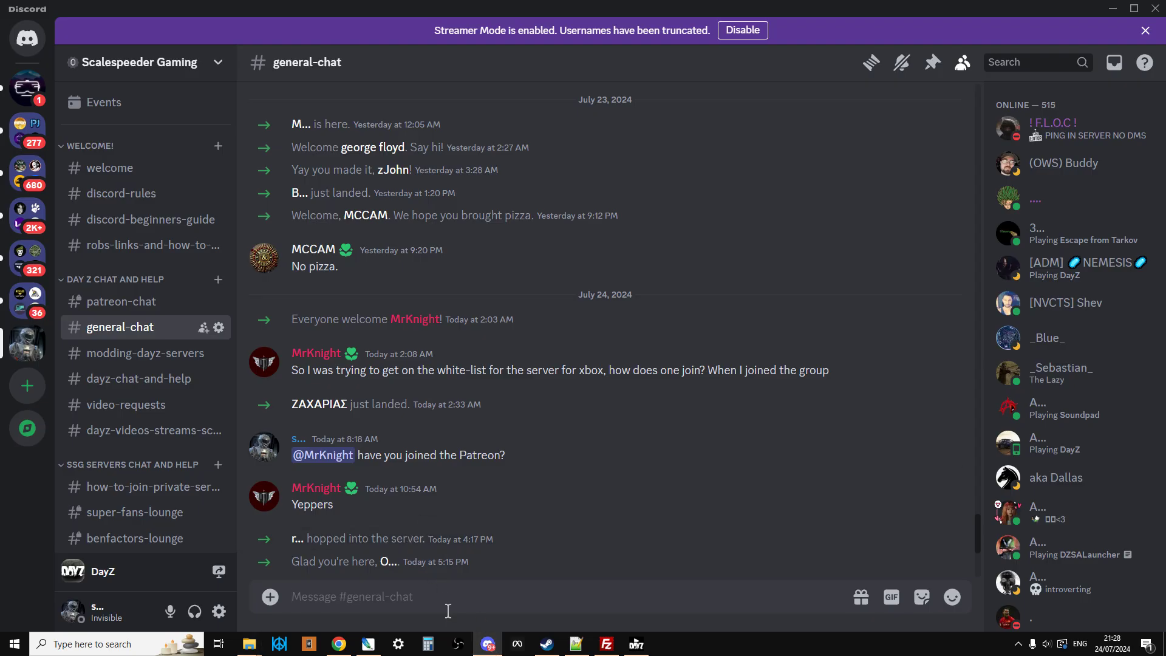
pyautogui.click(490, 647)
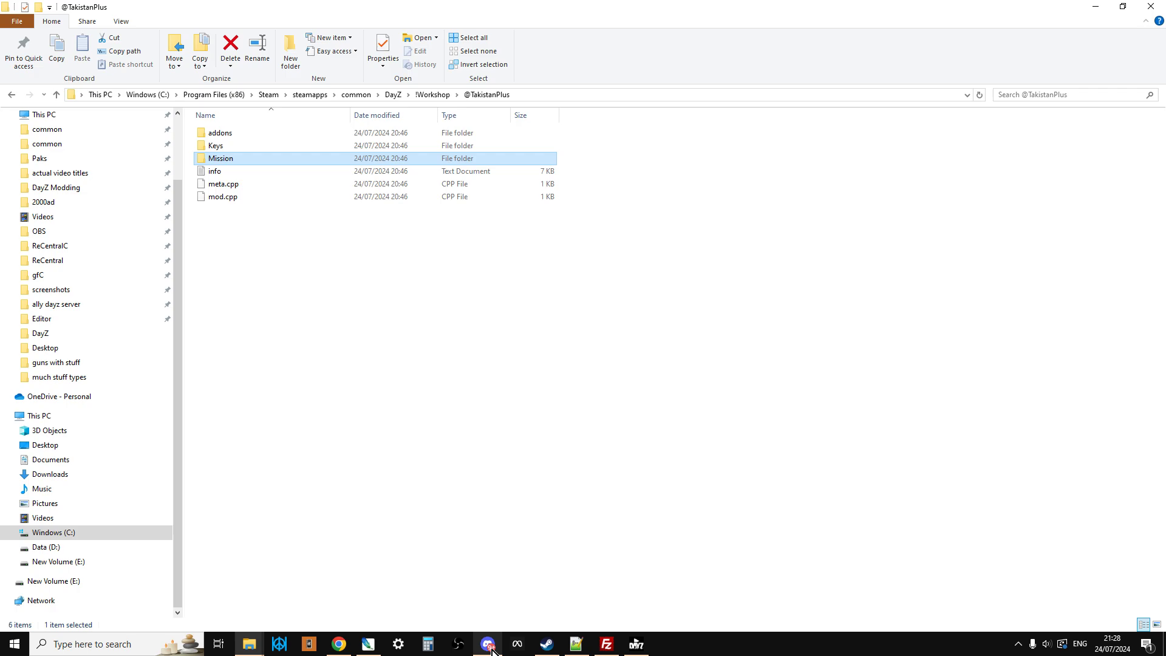
pyautogui.click(490, 645)
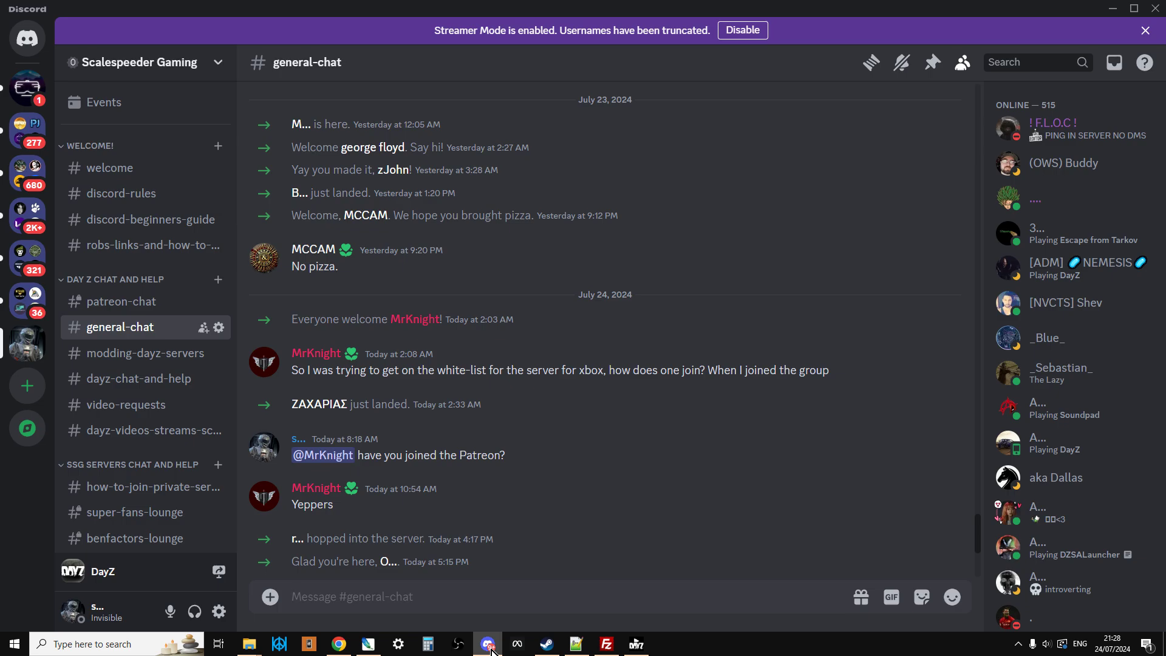
pyautogui.click(491, 647)
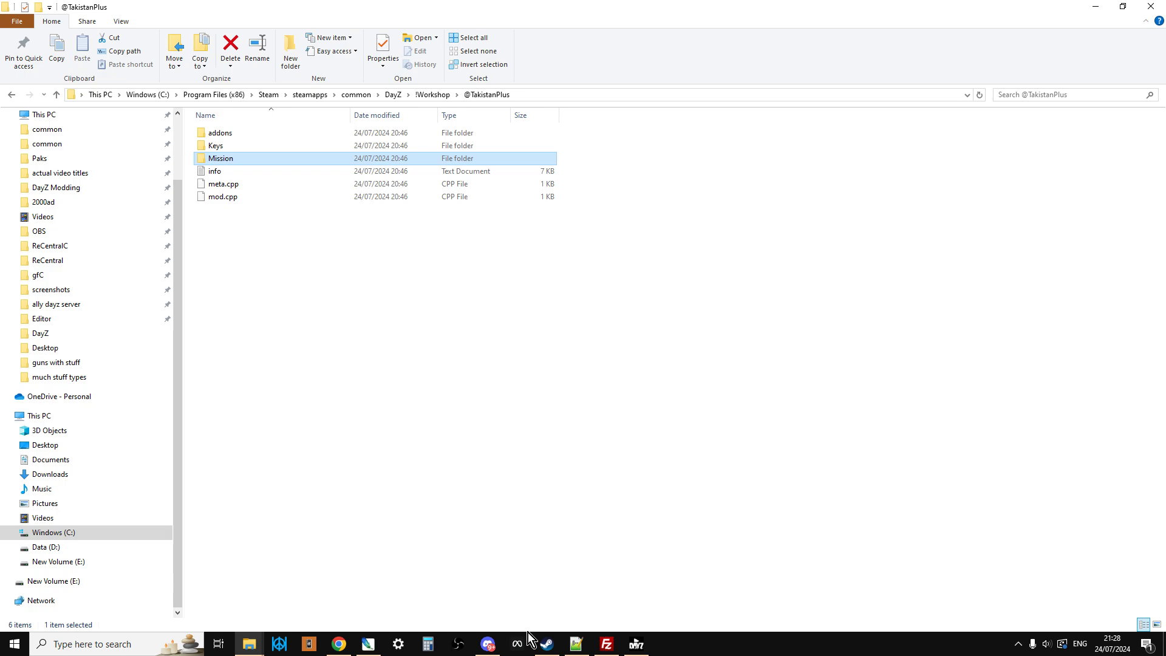
# Step: Switch to Chrome's TakistanPlus Workshop tab and scroll through the mod page
pyautogui.click(338, 646)
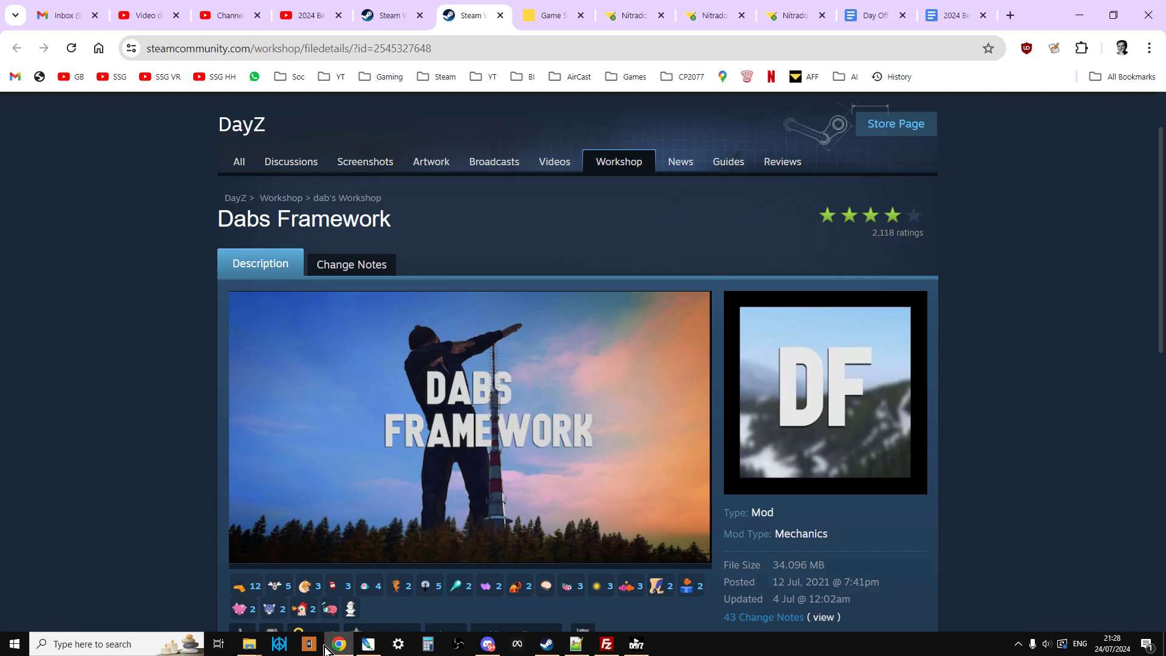
pyautogui.click(391, 15)
pyautogui.scroll(-10, 670, 392)
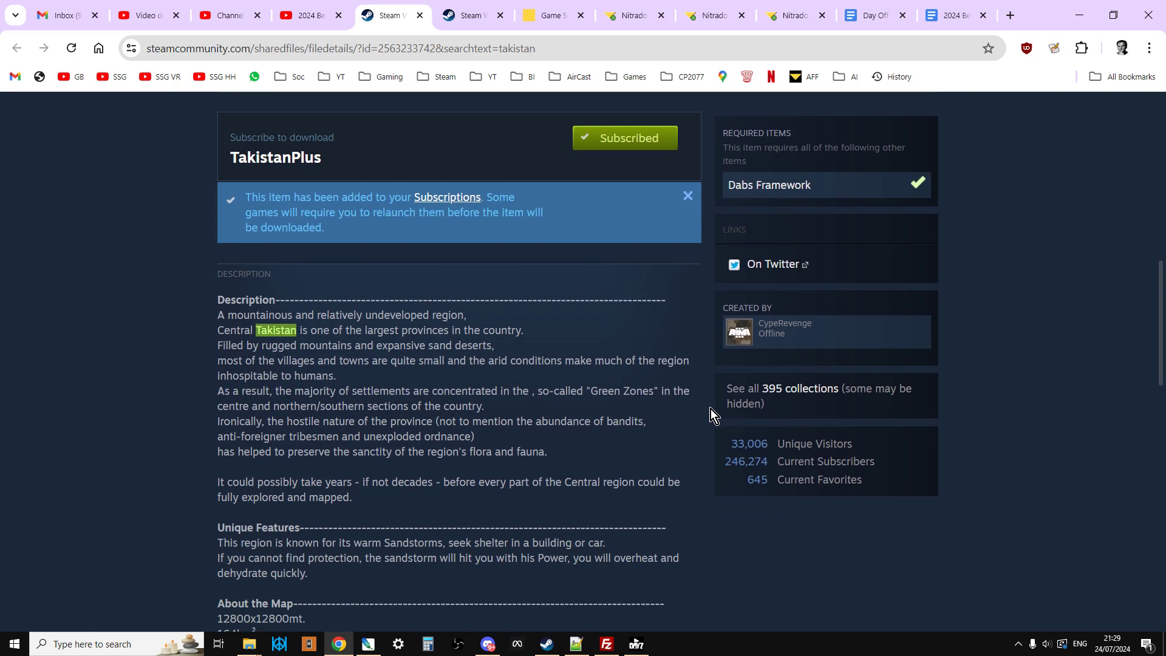
pyautogui.scroll(4, 710, 409)
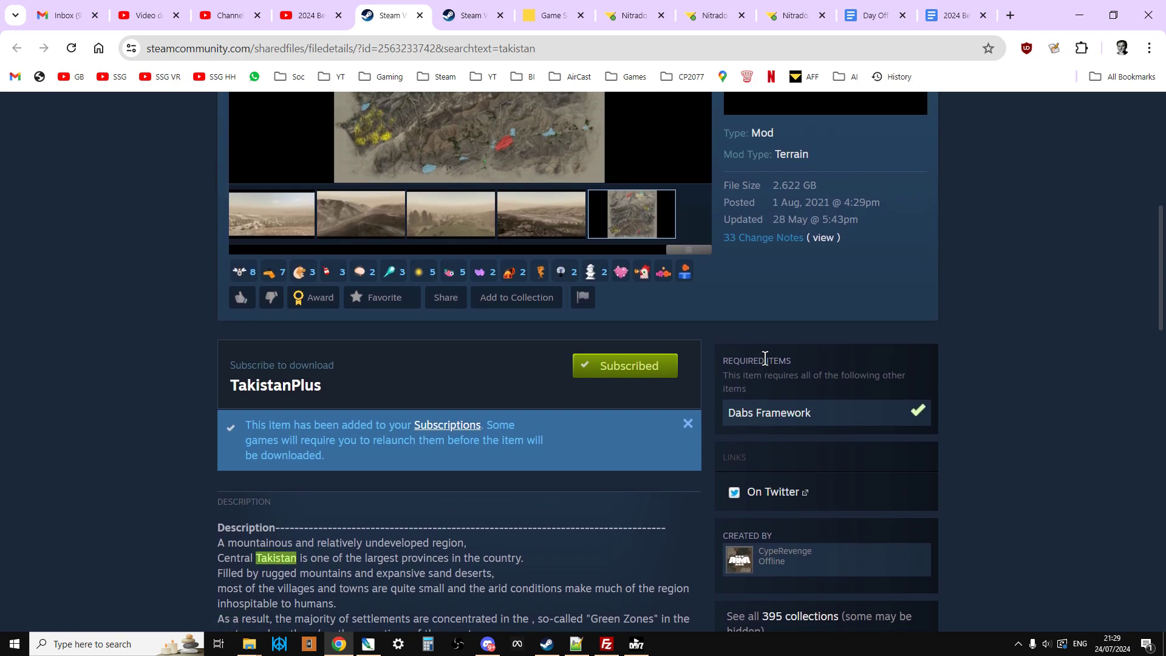
pyautogui.scroll(5, 816, 197)
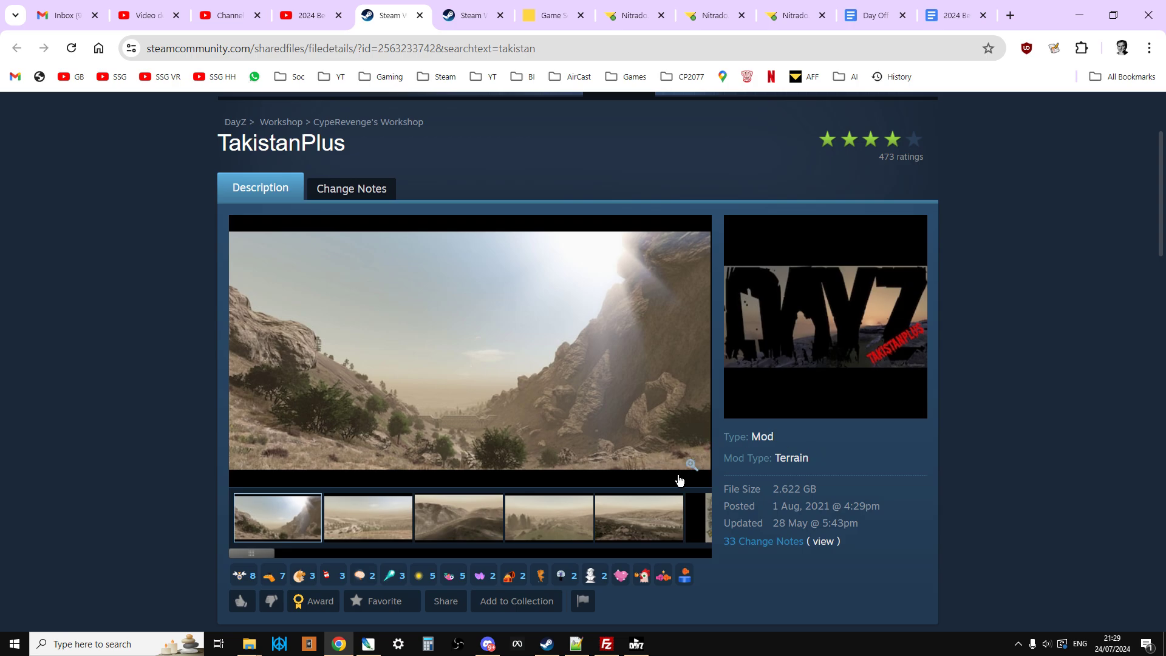
# Step: In FileZilla, target the server's dayzstandalone folder and browse the local !Workshop mod folders
pyautogui.click(606, 643)
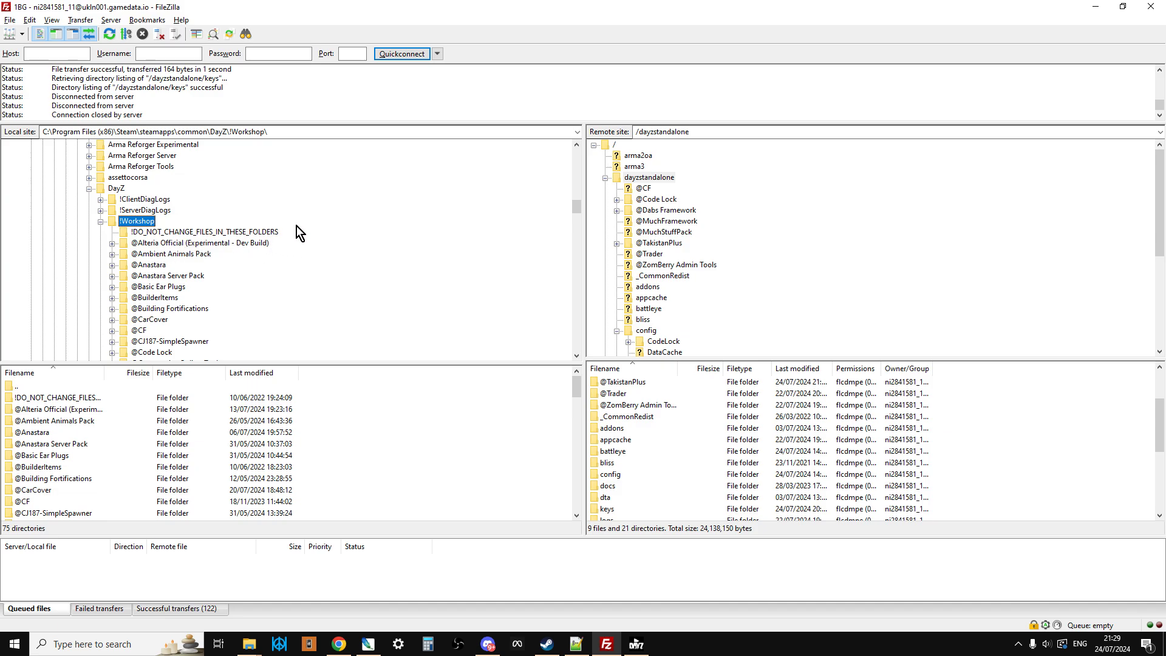
pyautogui.click(631, 177)
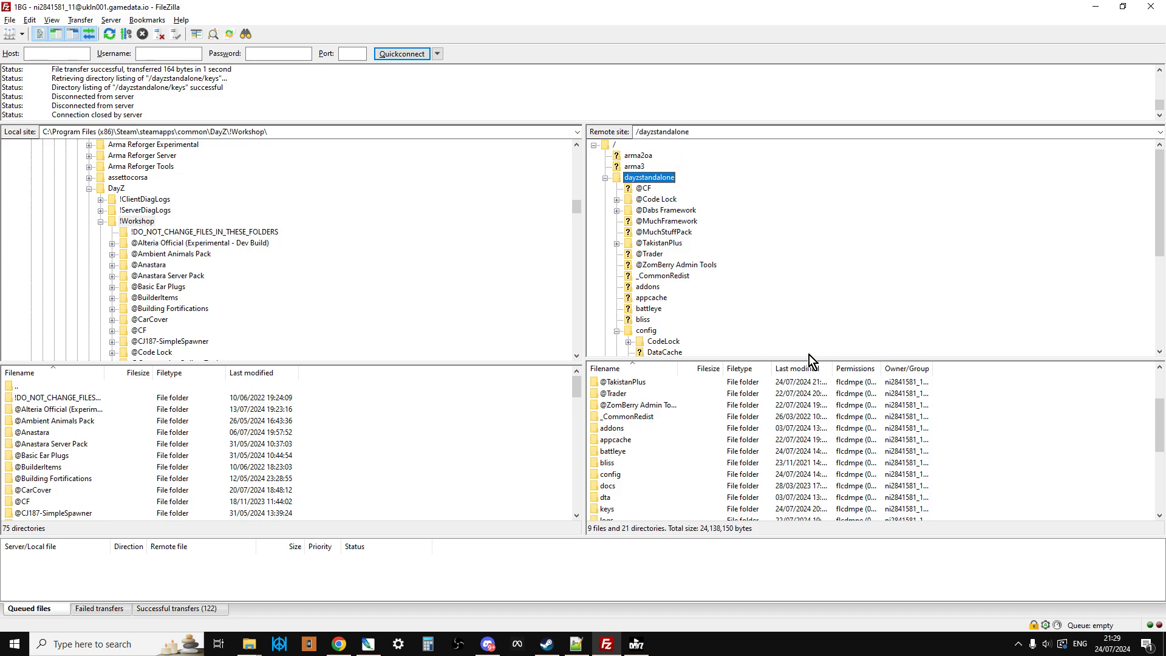
pyautogui.click(140, 223)
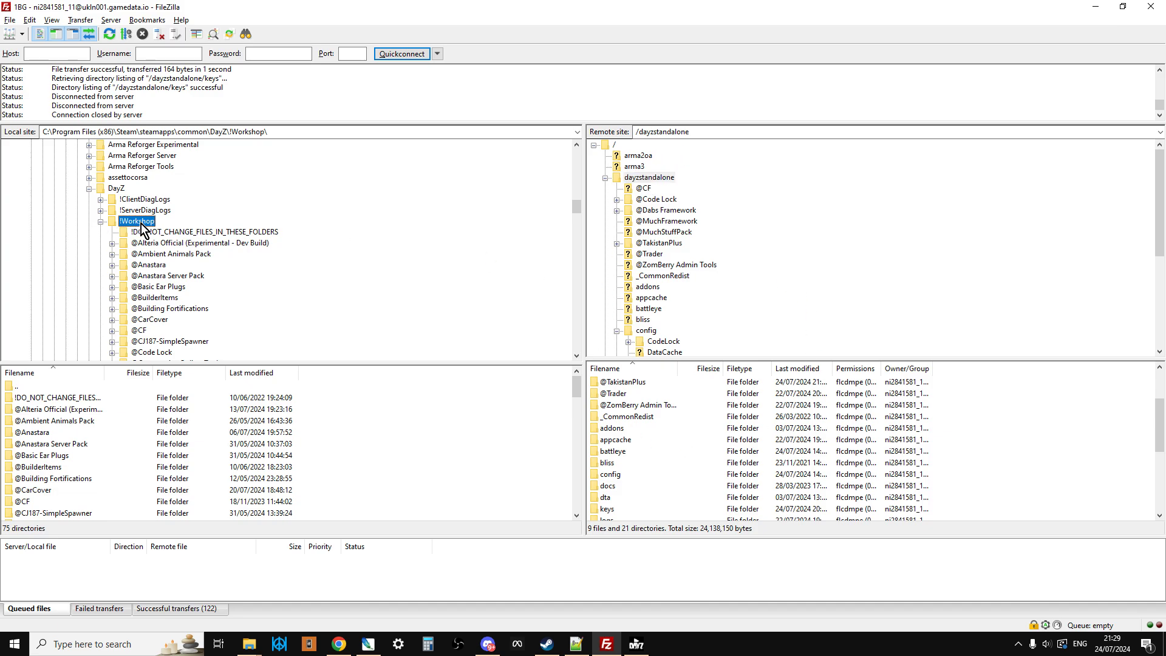
pyautogui.scroll(-15, 141, 223)
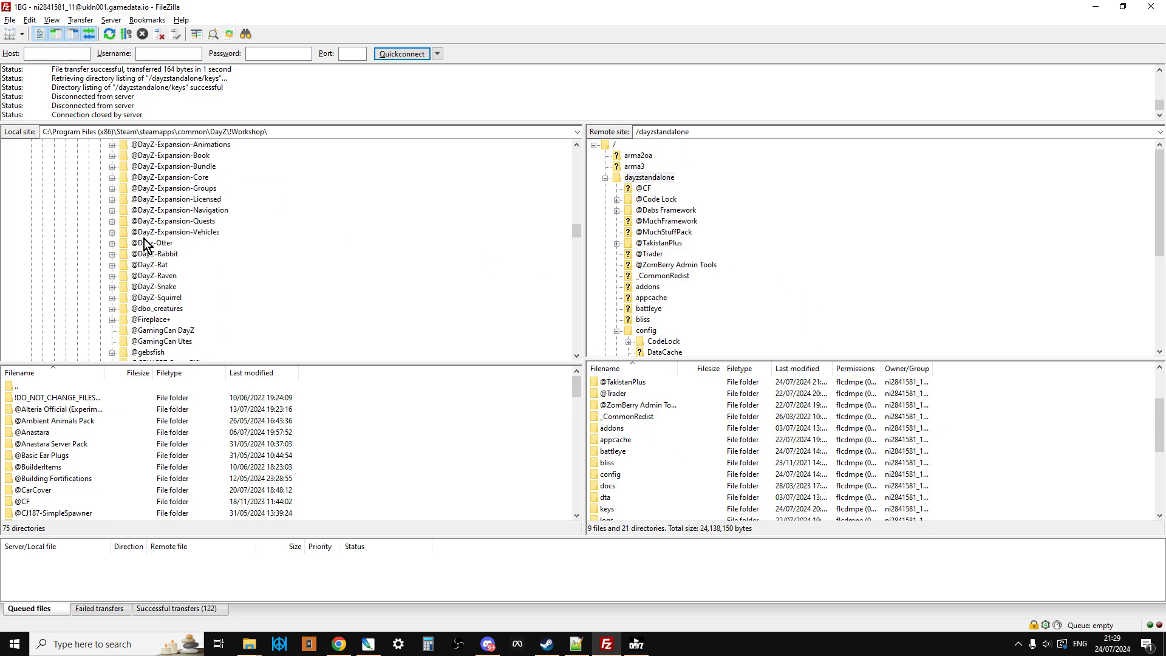
pyautogui.scroll(-15, 143, 243)
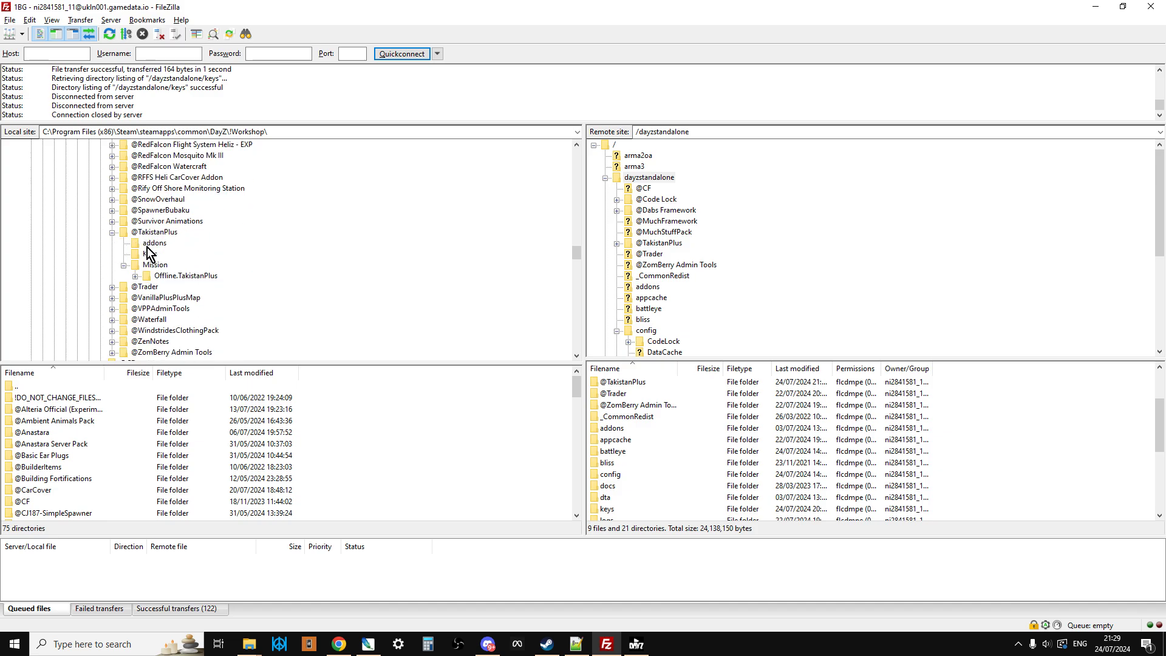
pyautogui.rightClick(153, 234)
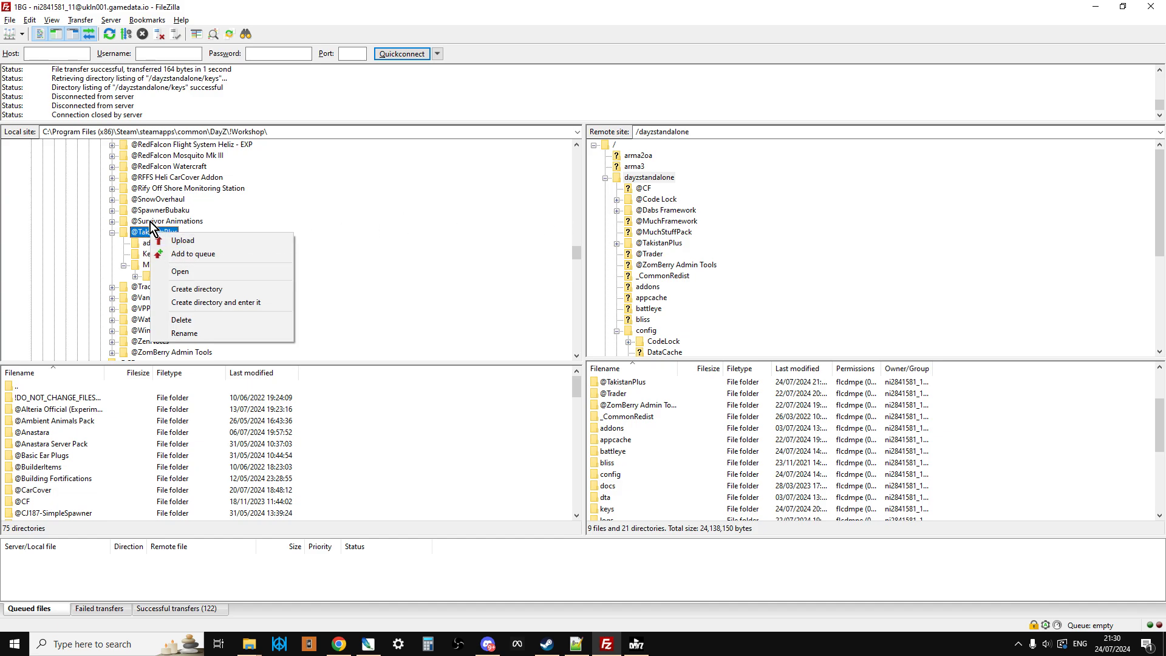
pyautogui.click(51, 228)
pyautogui.scroll(4, 188, 247)
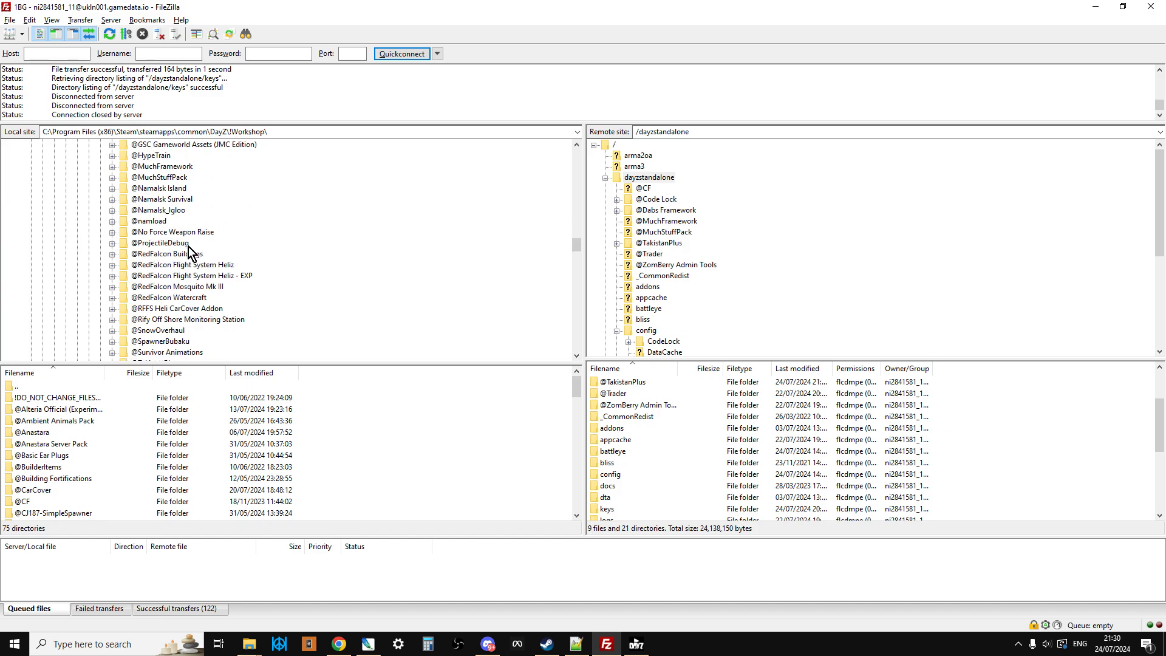
pyautogui.scroll(10, 189, 246)
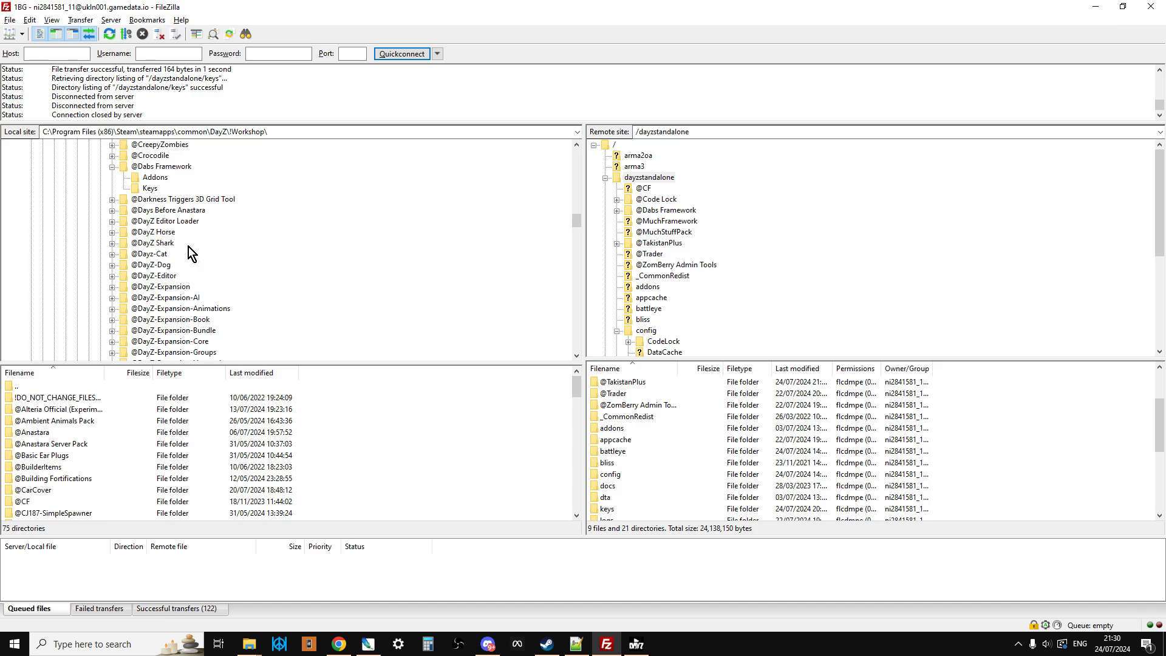
pyautogui.scroll(1, 188, 247)
pyautogui.click(156, 200)
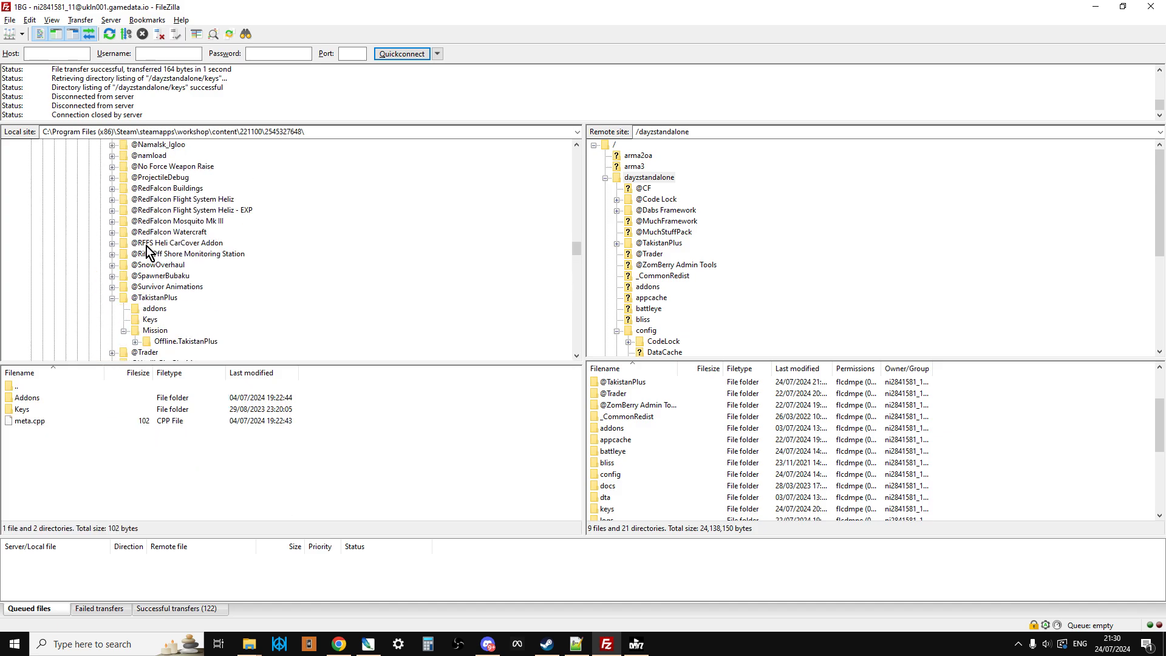
pyautogui.scroll(1, 146, 249)
pyautogui.scroll(8, 148, 250)
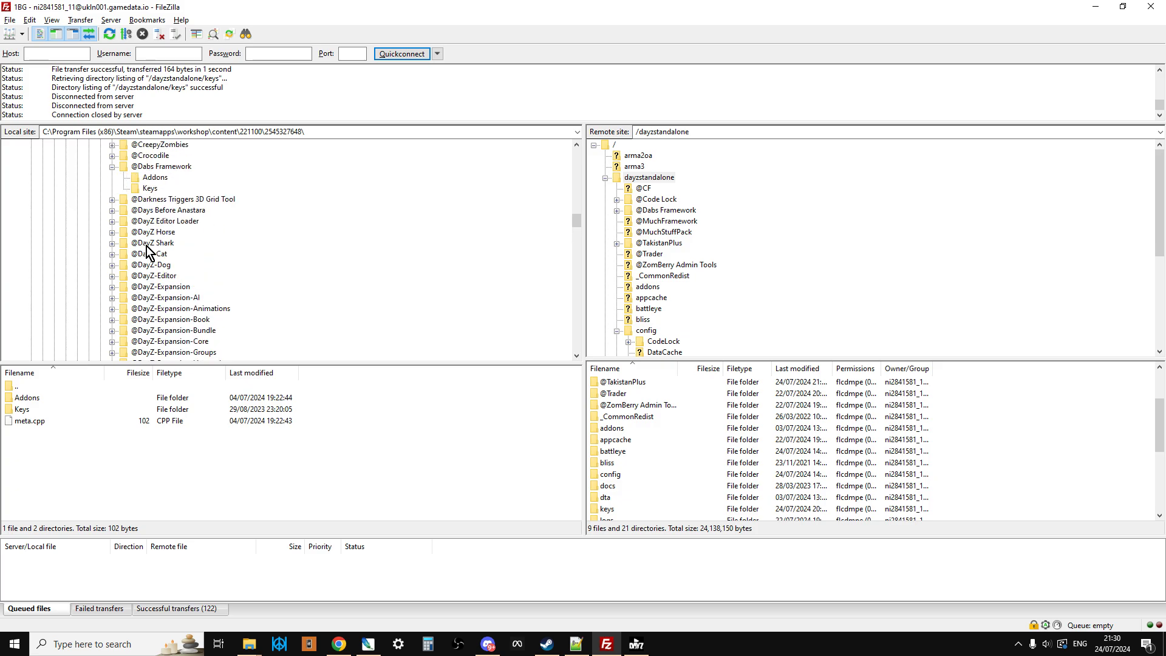
pyautogui.rightClick(156, 233)
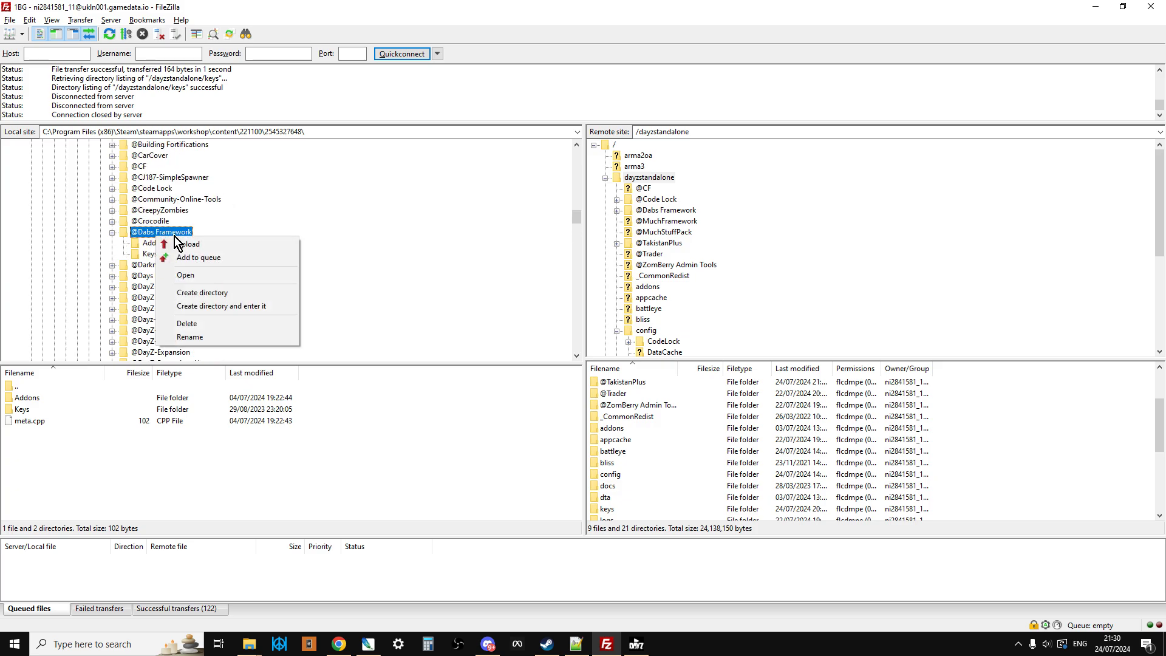
pyautogui.click(672, 214)
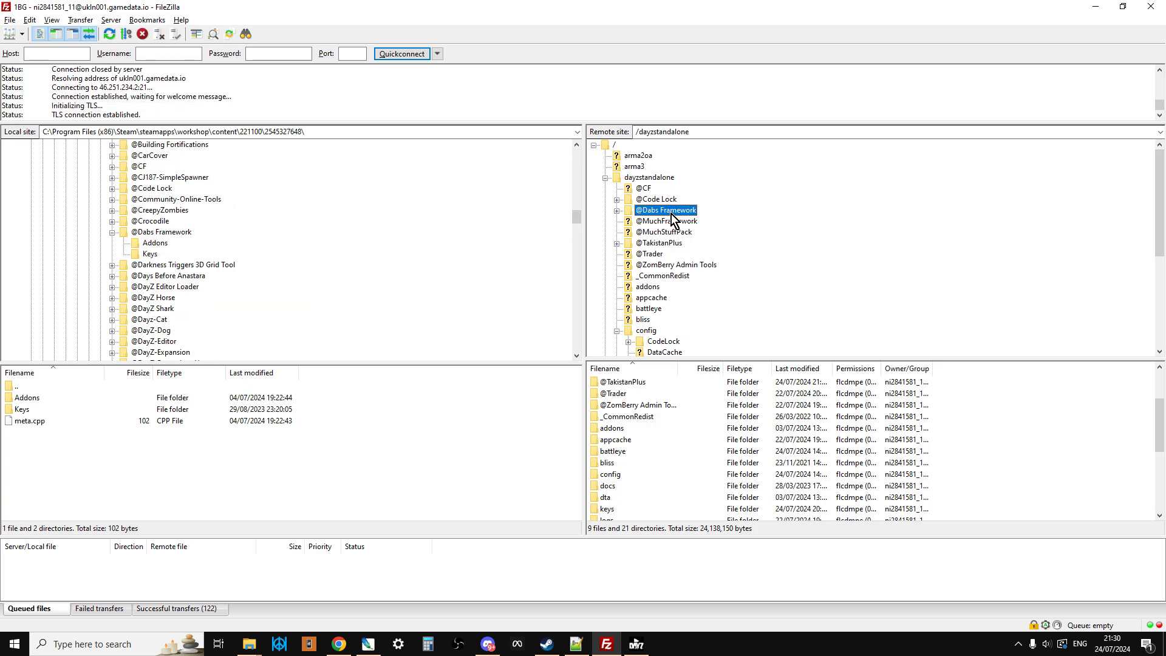
pyautogui.click(152, 255)
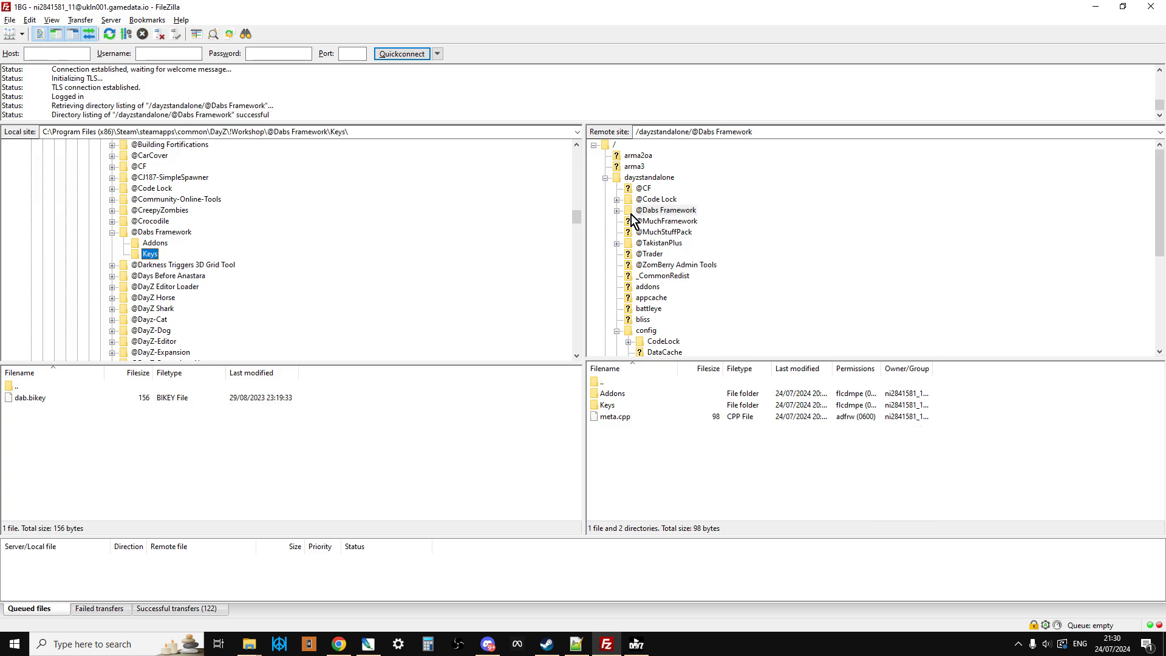
pyautogui.scroll(-2, 665, 262)
pyautogui.scroll(-3, 668, 268)
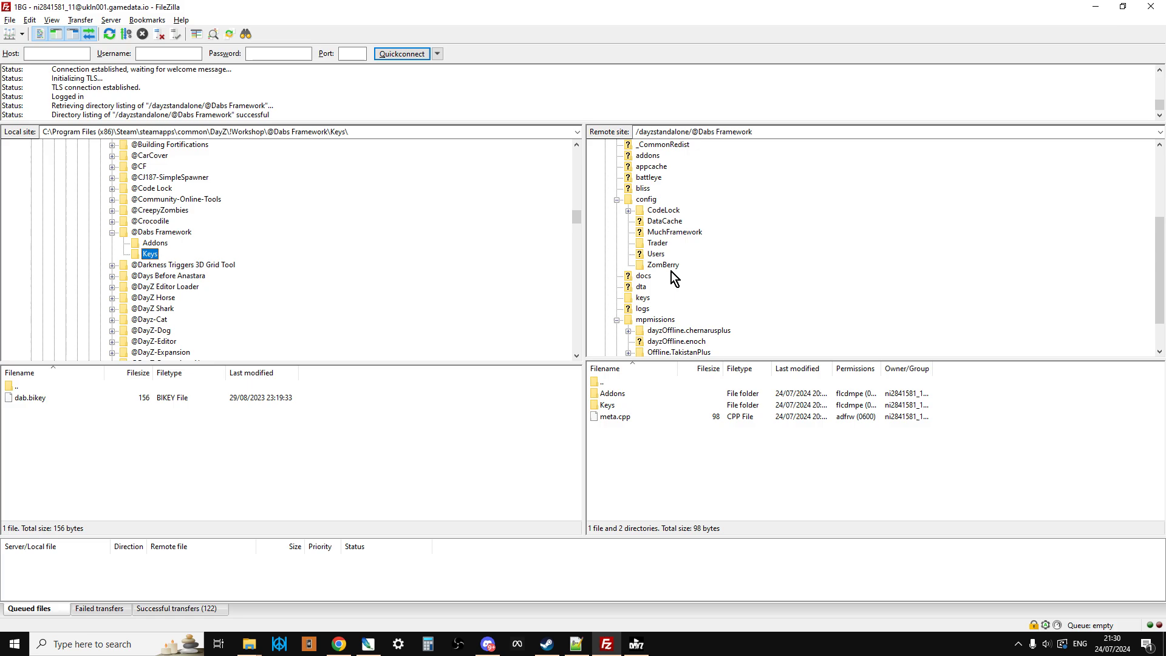
pyautogui.click(644, 255)
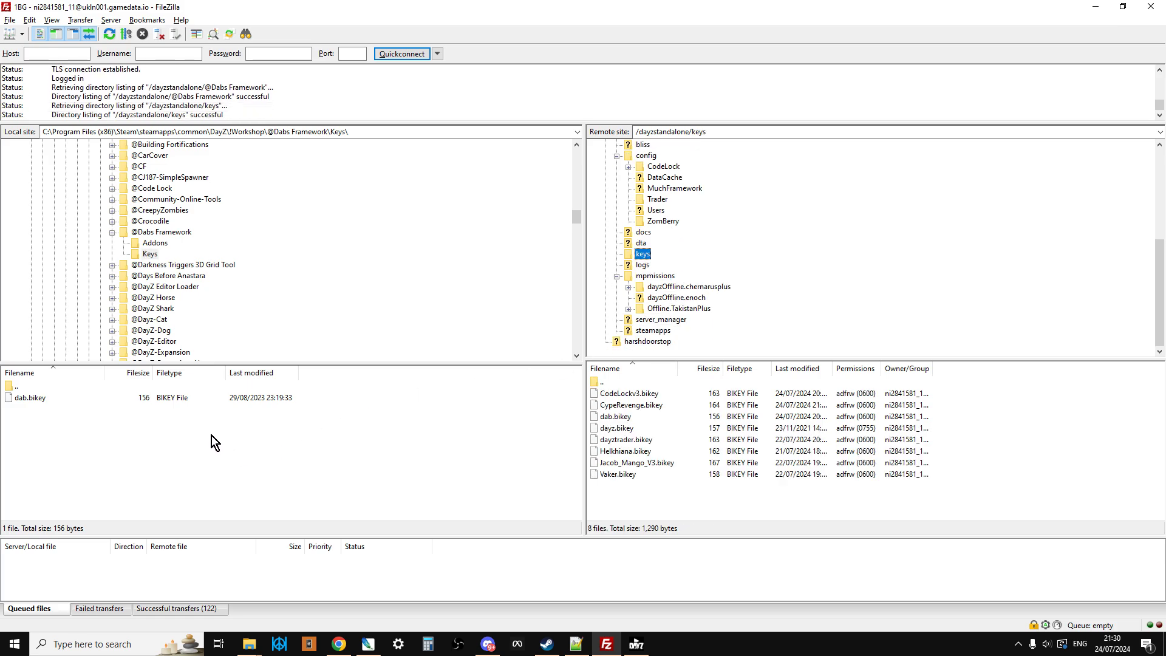
pyautogui.rightClick(168, 400)
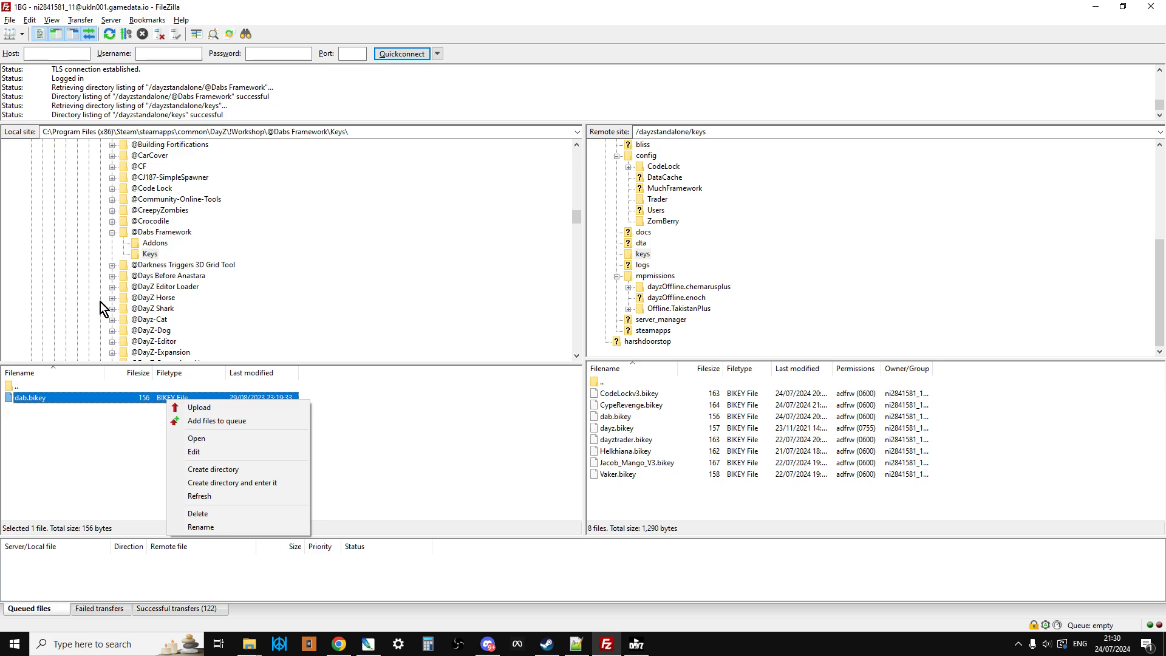
pyautogui.click(37, 255)
pyautogui.scroll(-8, 58, 268)
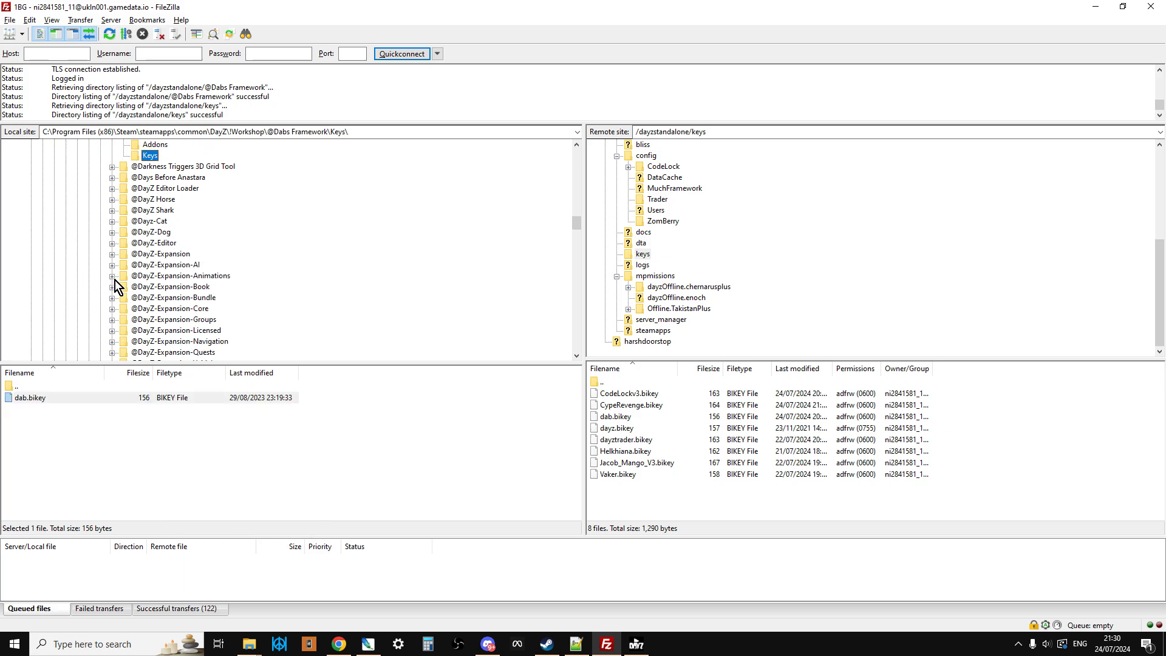
pyautogui.scroll(2, 119, 289)
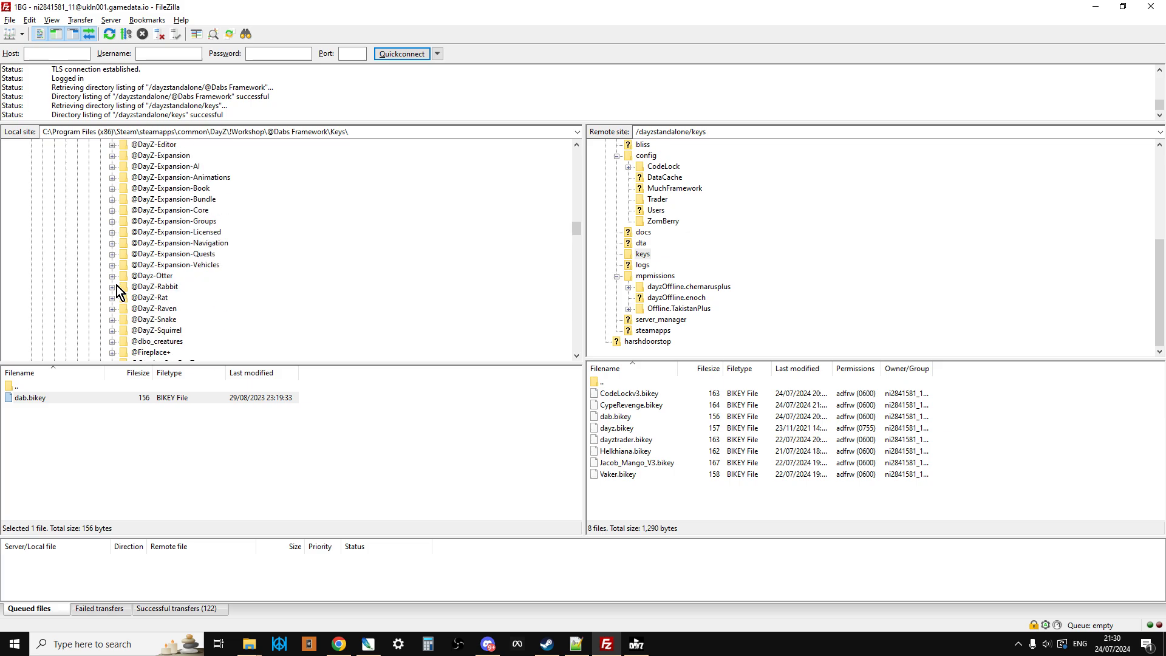
pyautogui.scroll(-2, 117, 290)
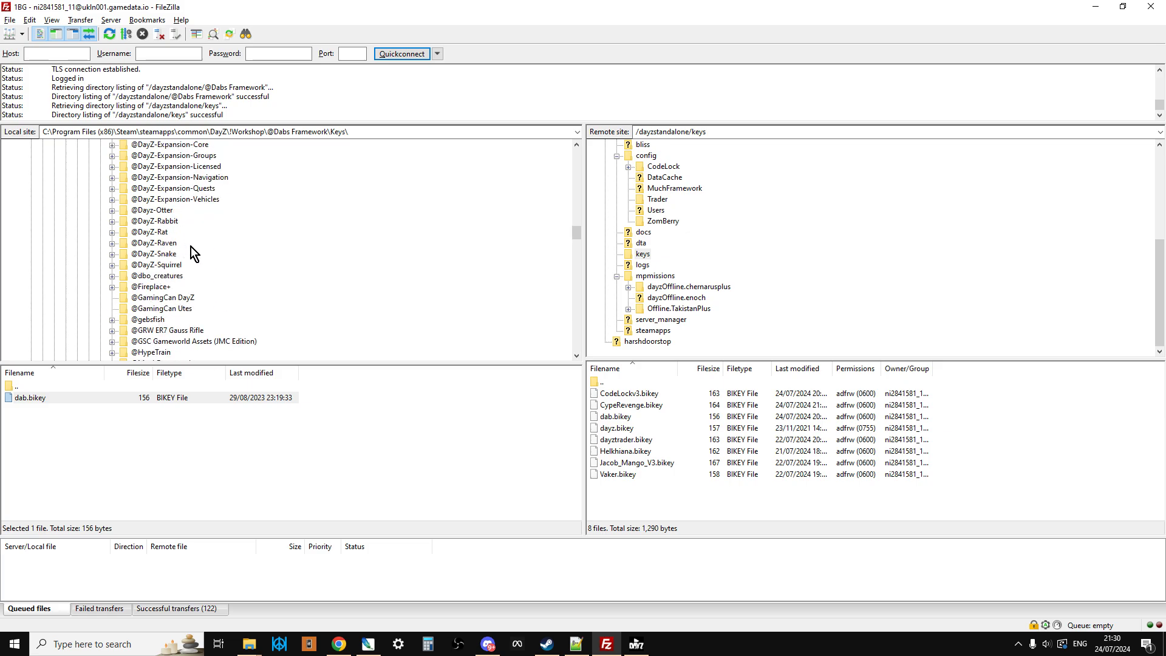
pyautogui.scroll(-3, 190, 191)
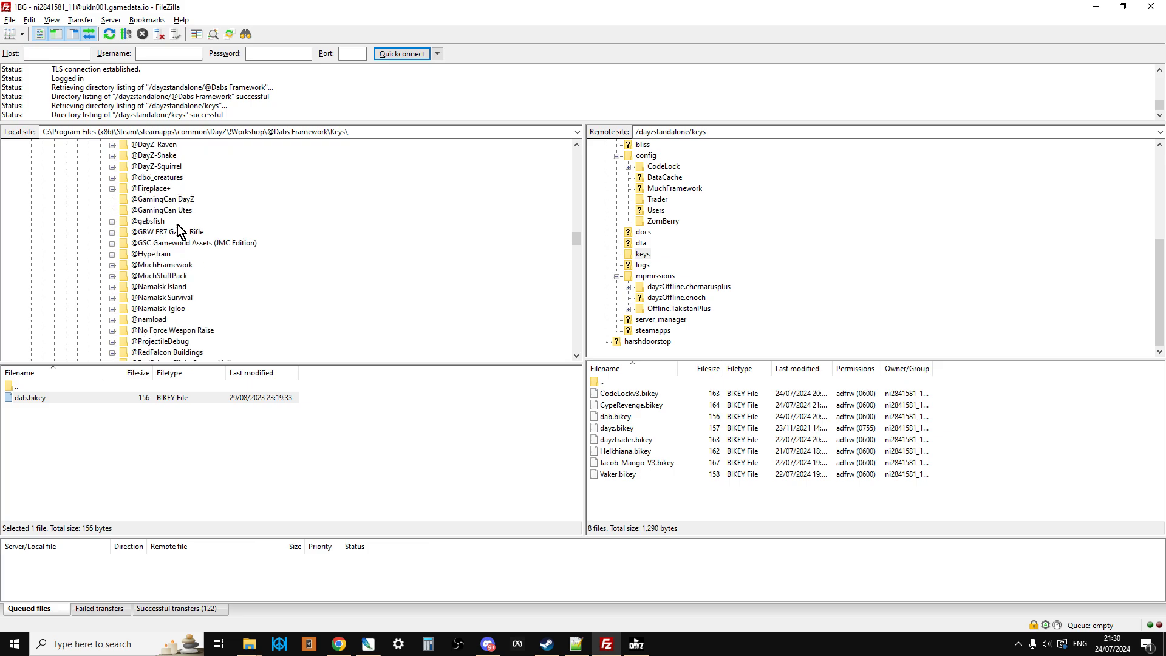
pyautogui.scroll(-5, 176, 230)
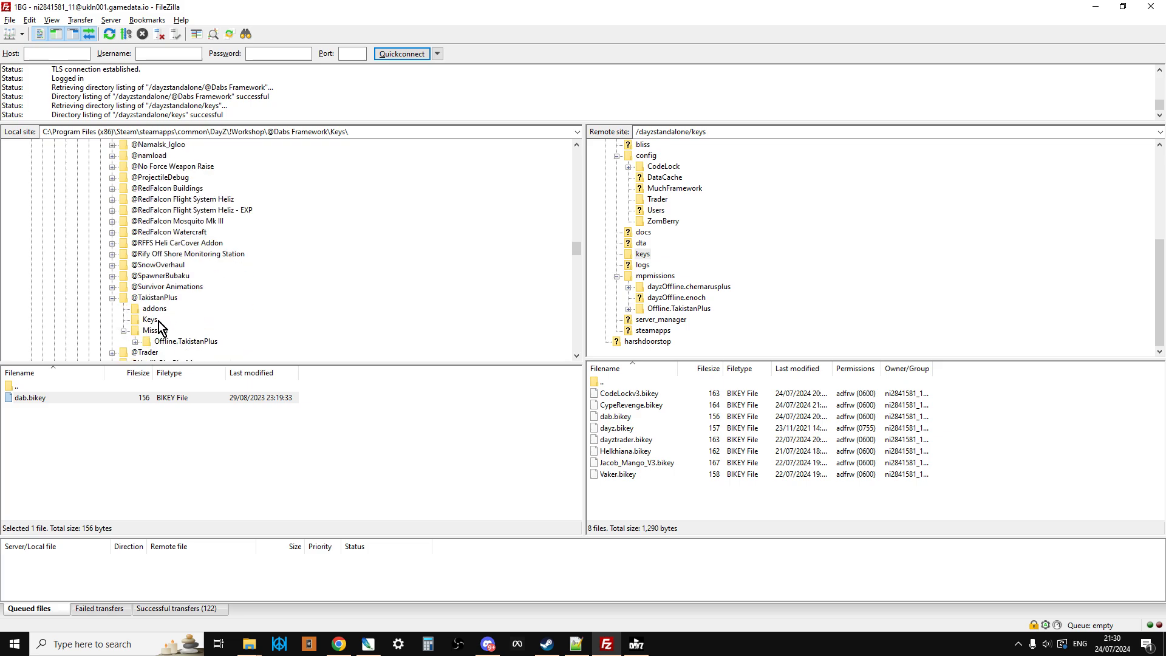
pyautogui.click(150, 320)
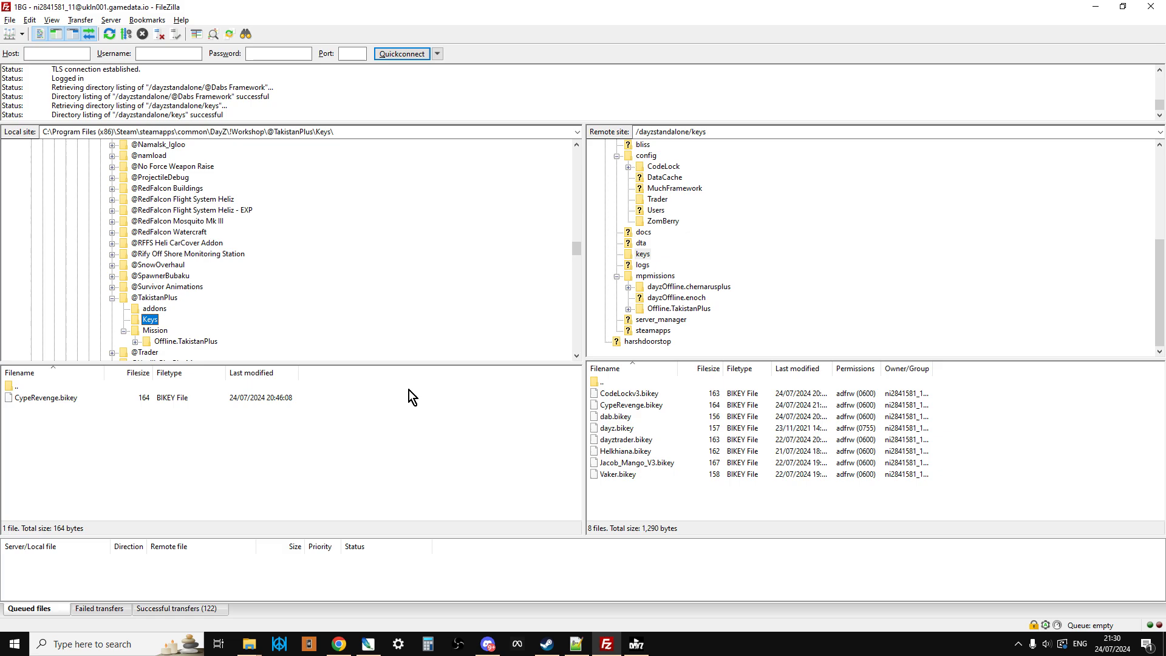
pyautogui.click(120, 399)
pyautogui.rightClick(119, 399)
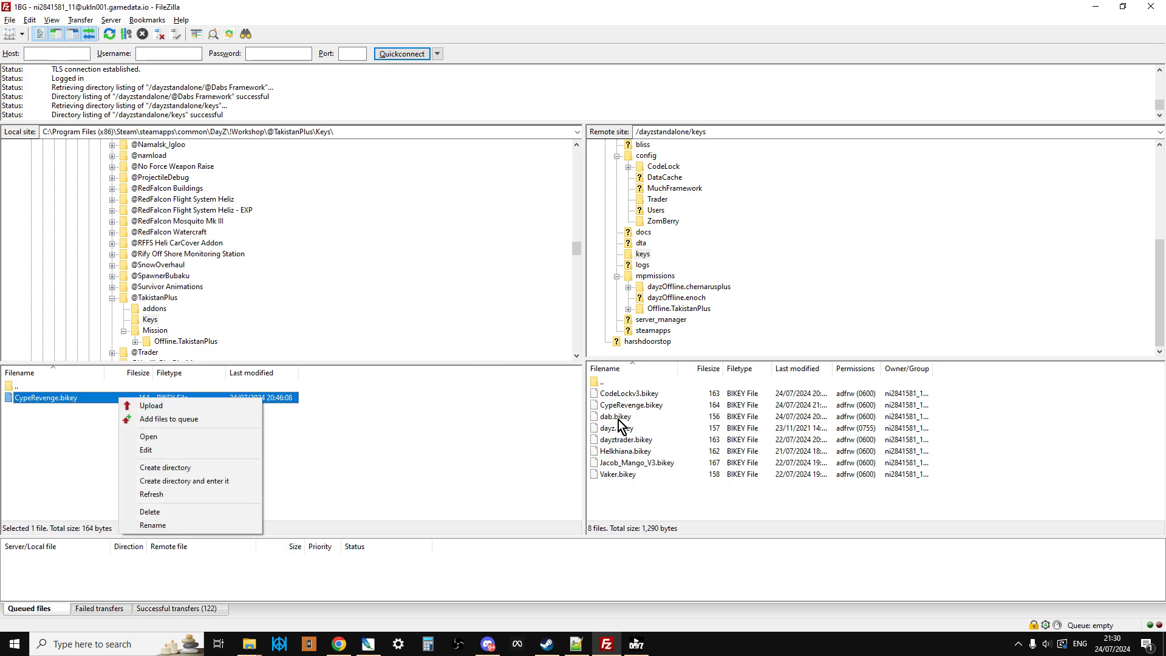
pyautogui.click(497, 461)
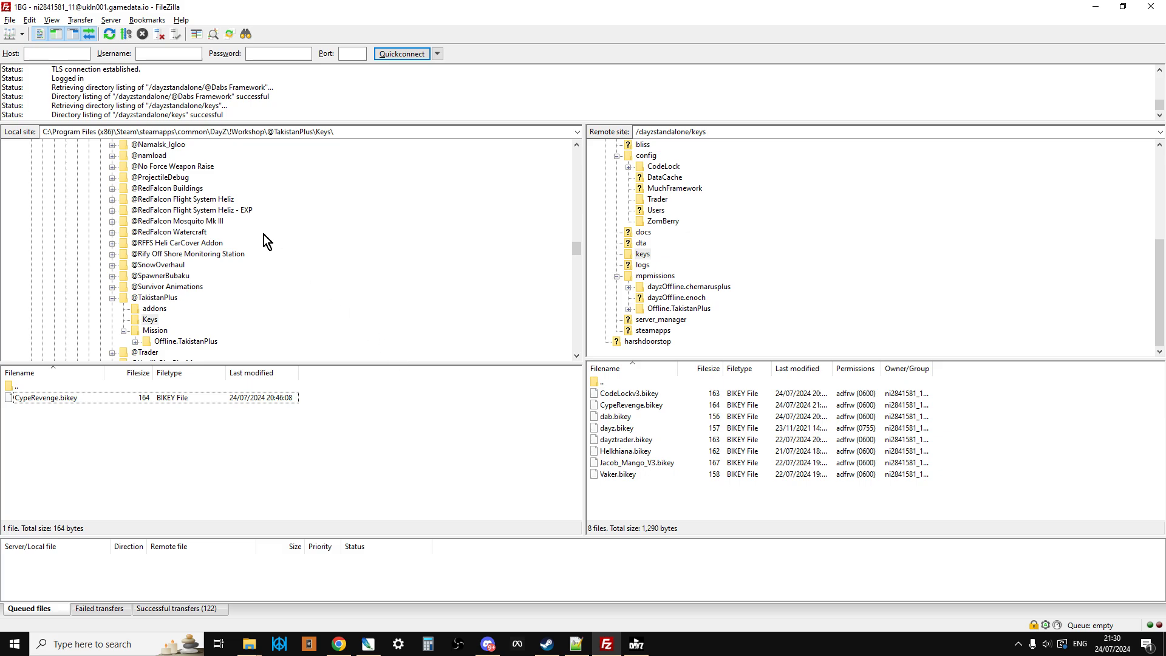
pyautogui.click(112, 297)
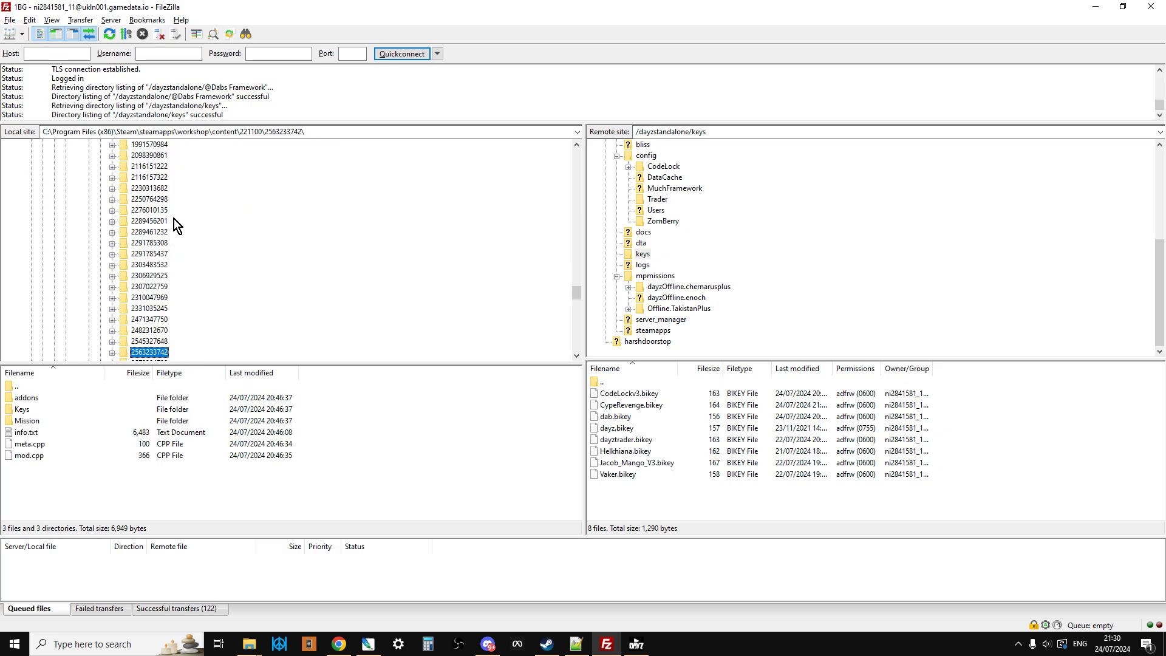
pyautogui.scroll(15, 167, 237)
pyautogui.scroll(4, 164, 243)
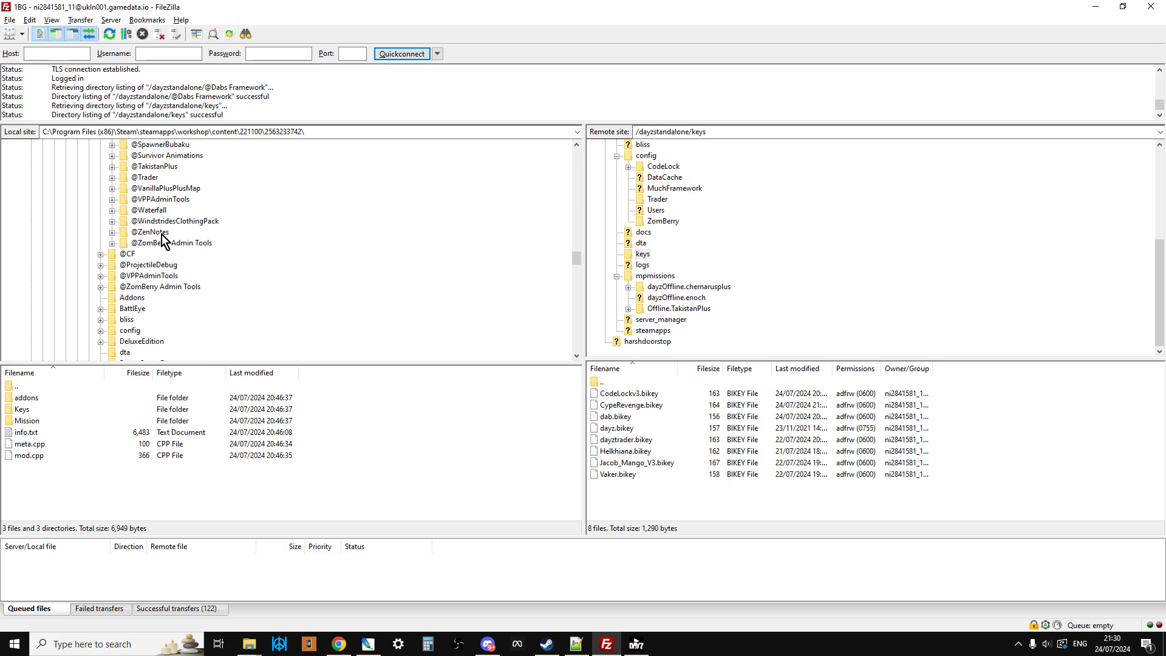
pyautogui.click(112, 265)
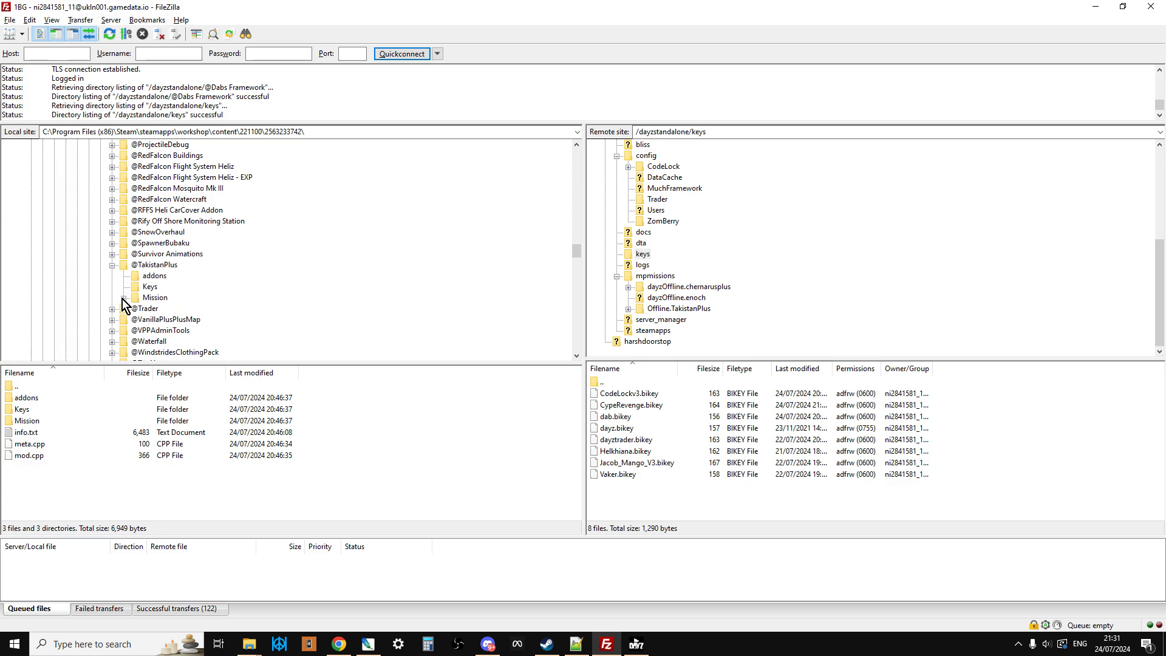
pyautogui.click(161, 310)
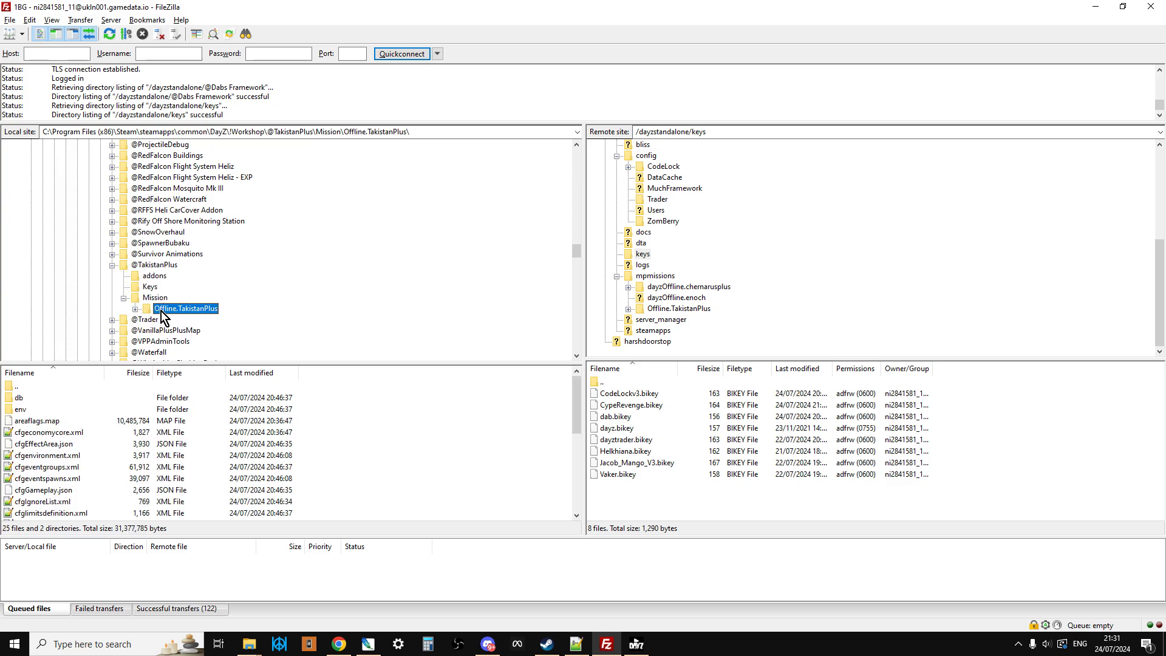
# Step: Expand the server's mpmissions folder and open Offline.TakistanPlus beside the local copy
pyautogui.click(617, 276)
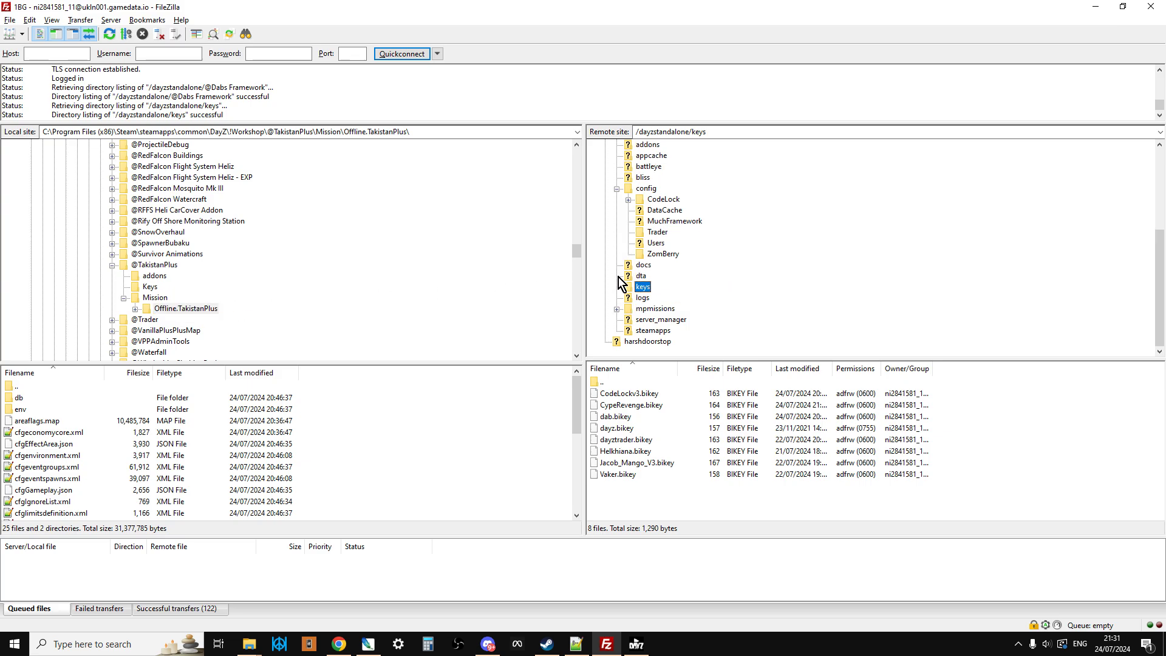
pyautogui.click(616, 309)
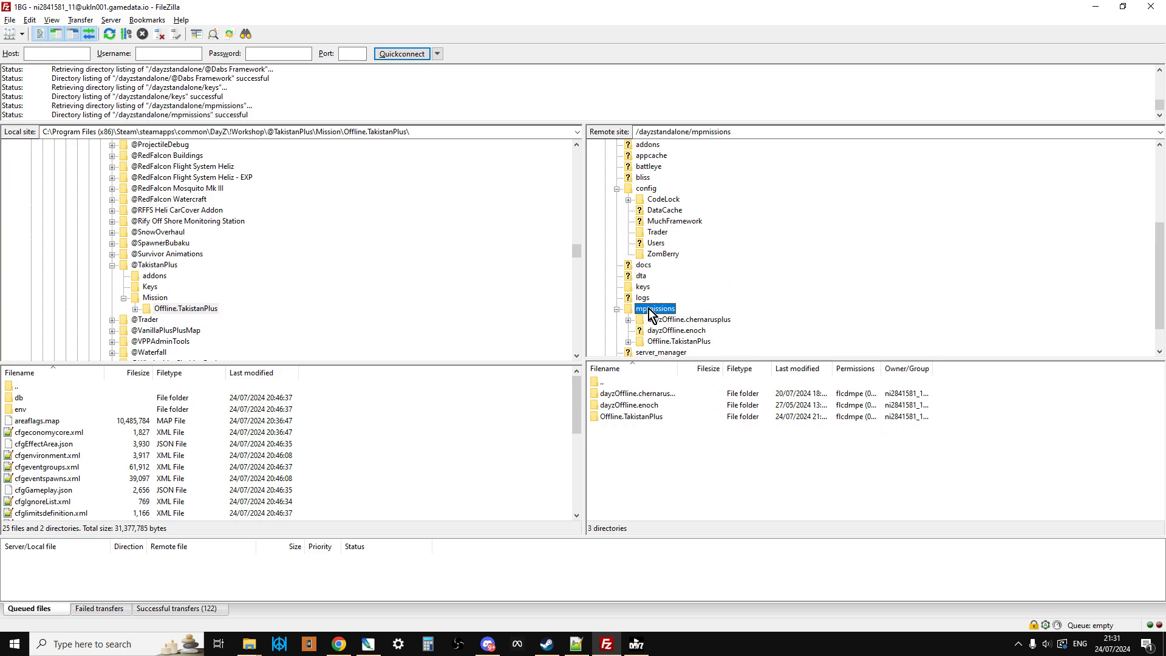
pyautogui.rightClick(188, 312)
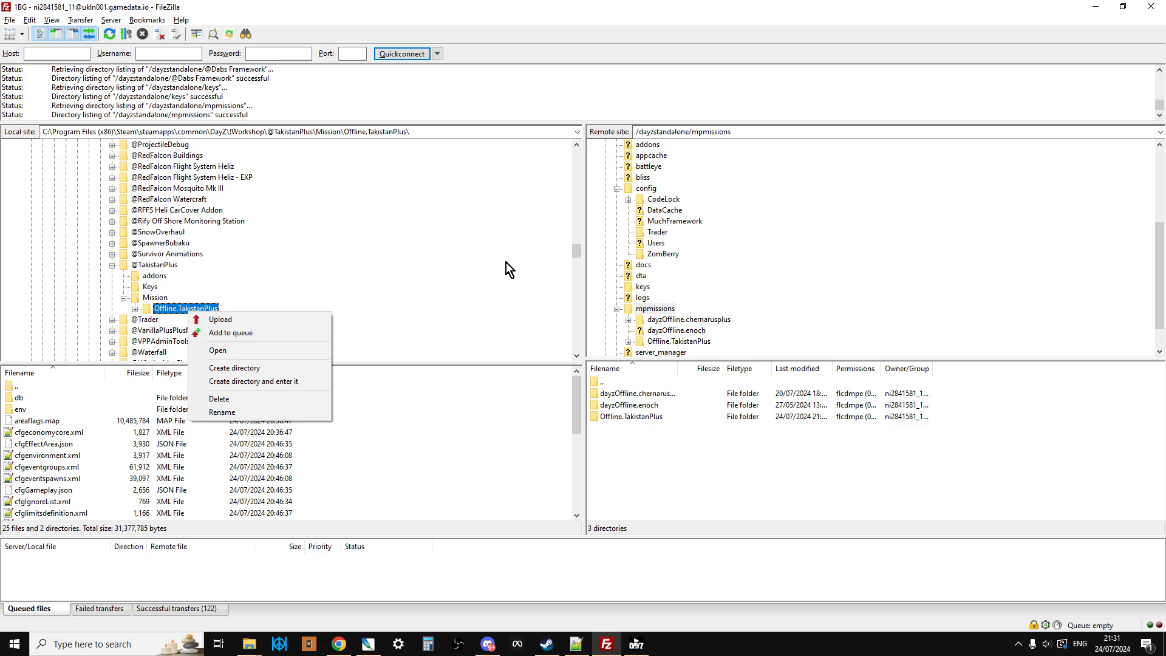
pyautogui.click(669, 320)
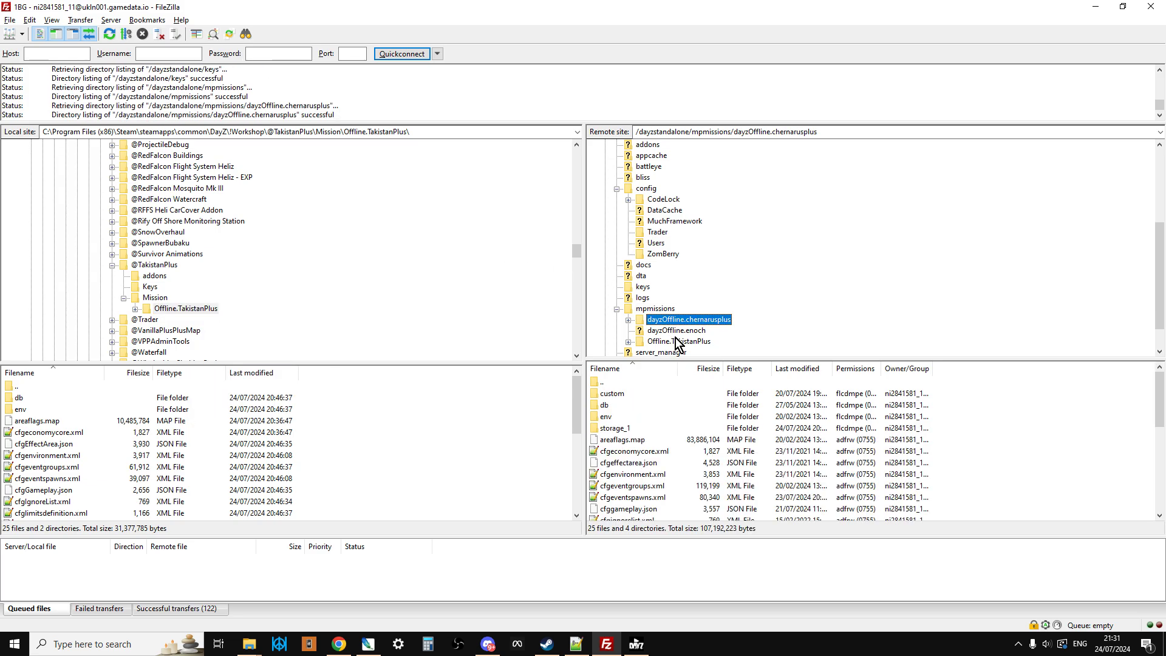
pyautogui.click(675, 330)
pyautogui.click(680, 340)
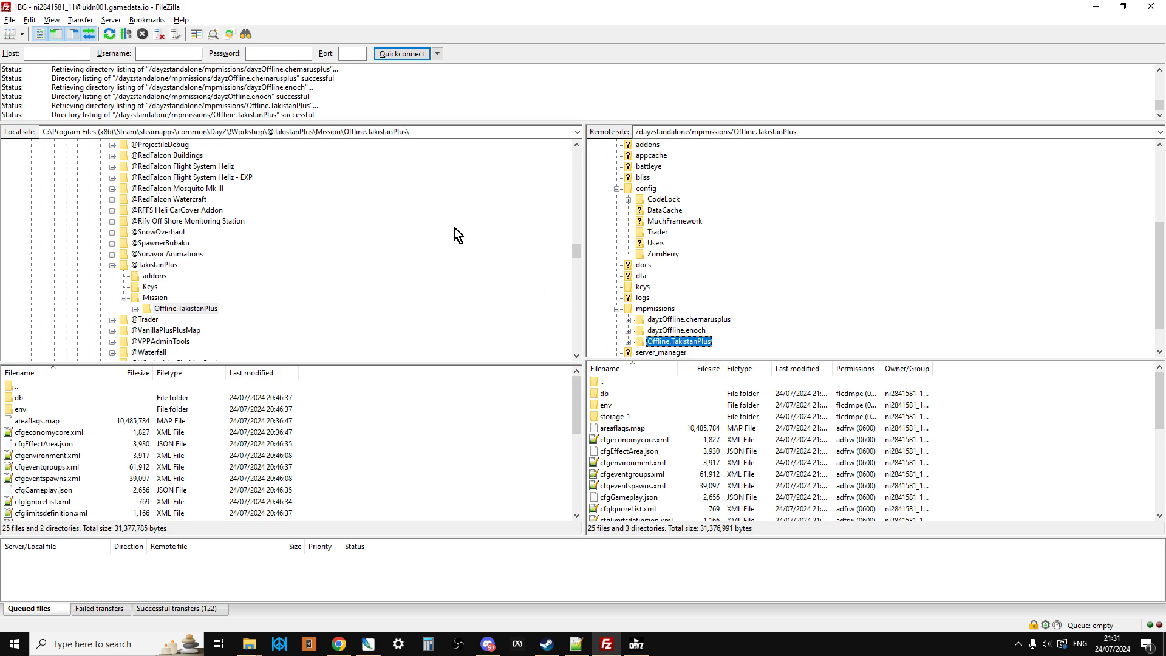
# Step: Stop the Nitrado game server and scroll serverDZ.cfg down to the Missions template
pyautogui.click(338, 644)
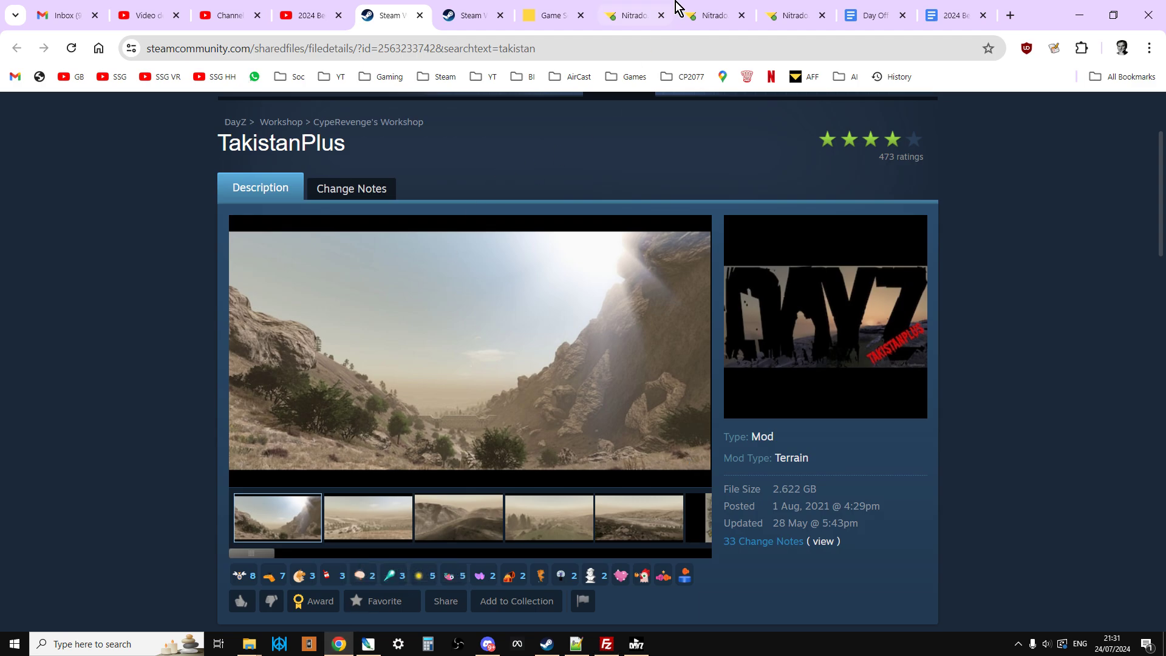
pyautogui.click(642, 15)
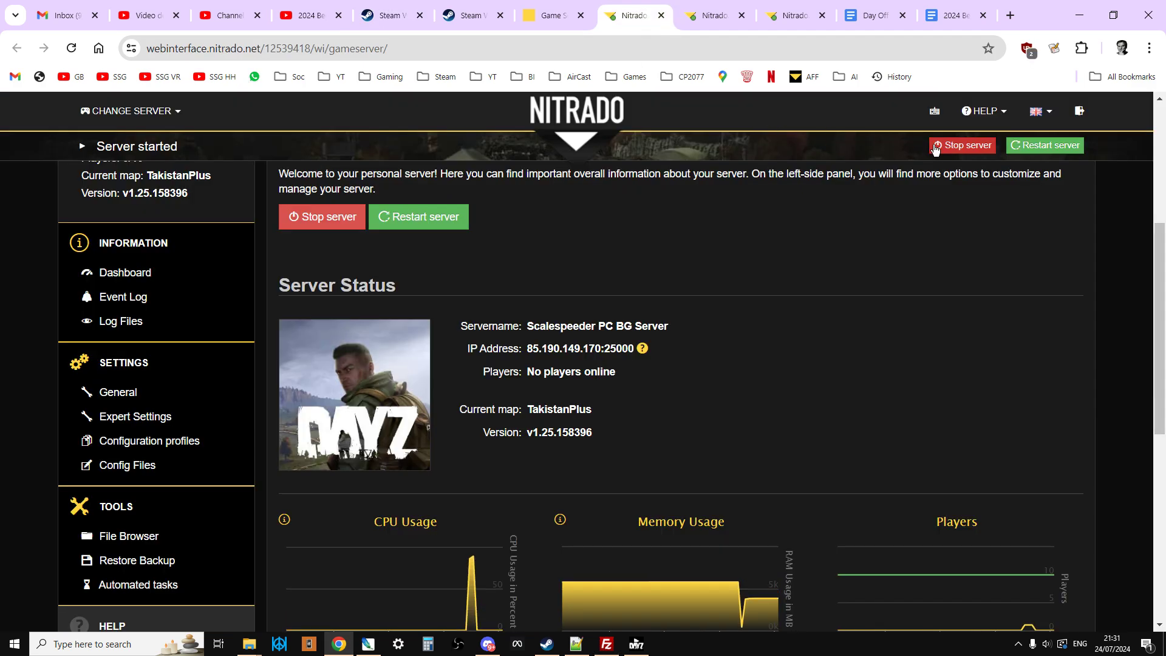
pyautogui.click(957, 147)
pyautogui.click(771, 240)
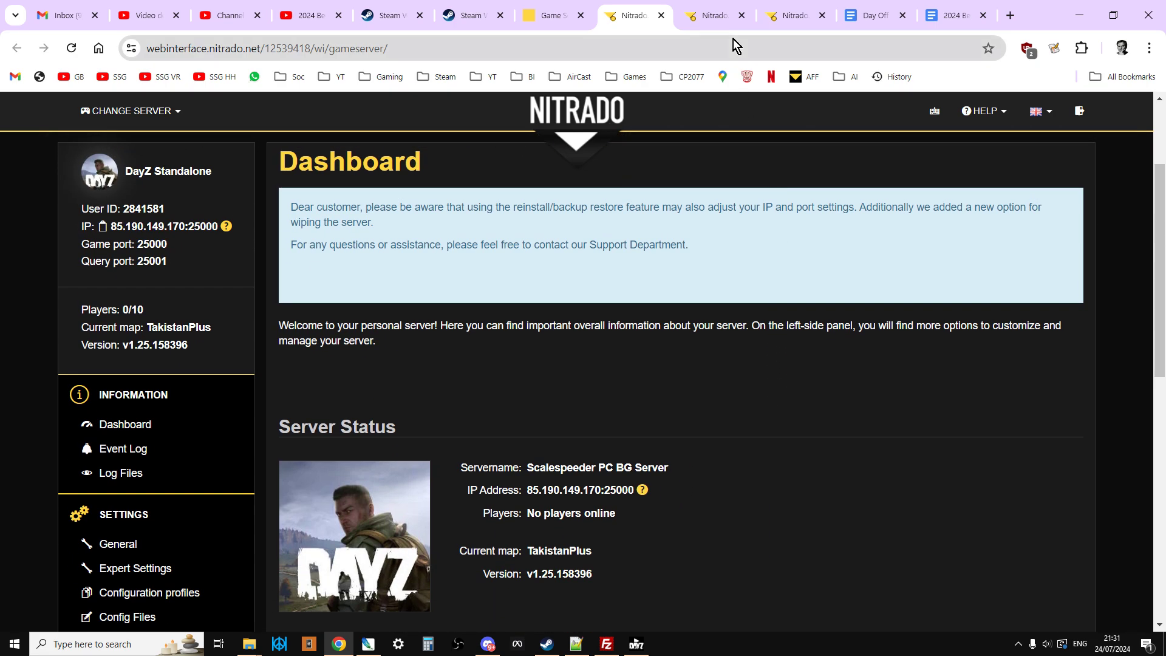
pyautogui.click(717, 16)
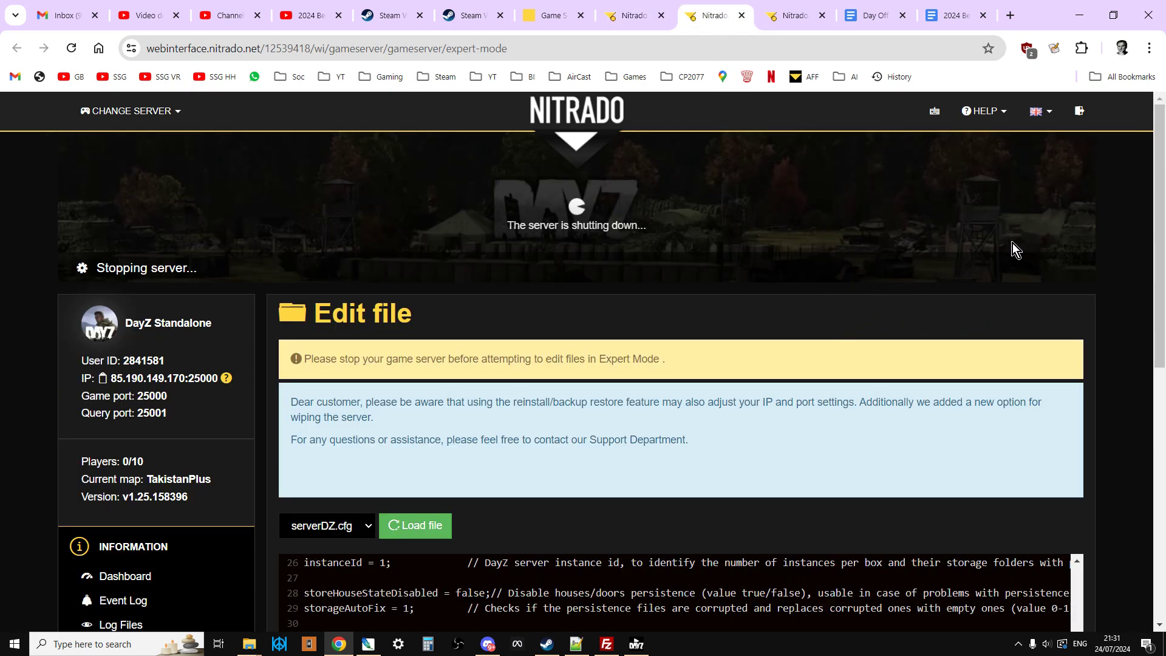
pyautogui.moveTo(1160, 216); pyautogui.dragTo(1163, 340)
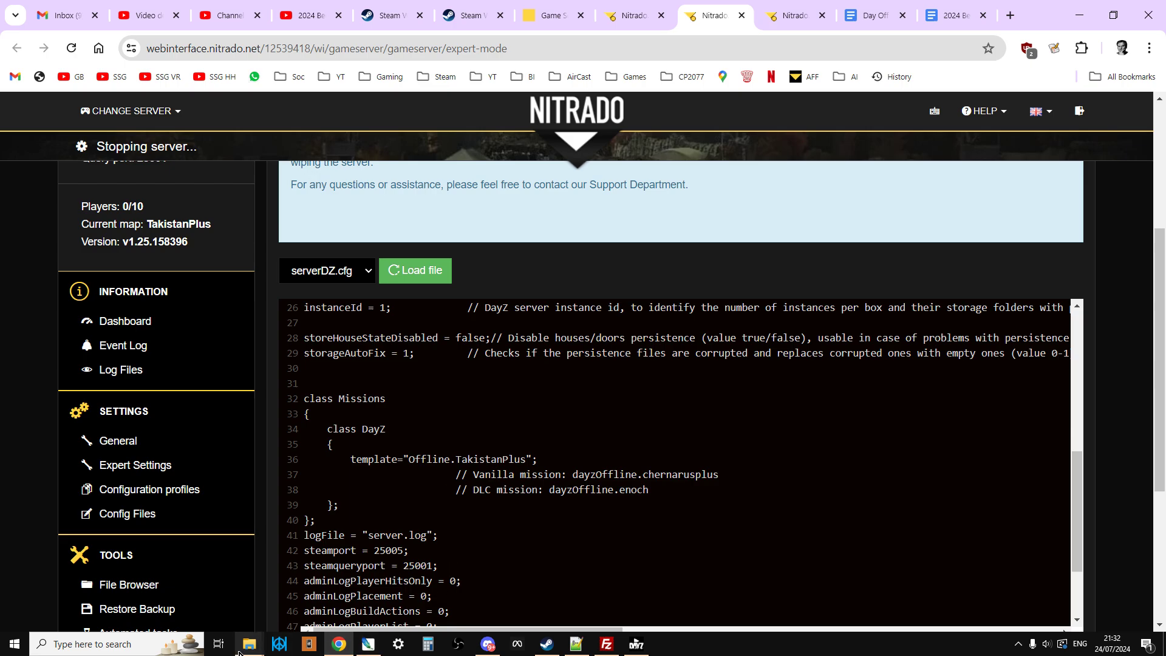
pyautogui.scroll(-1, 1084, 425)
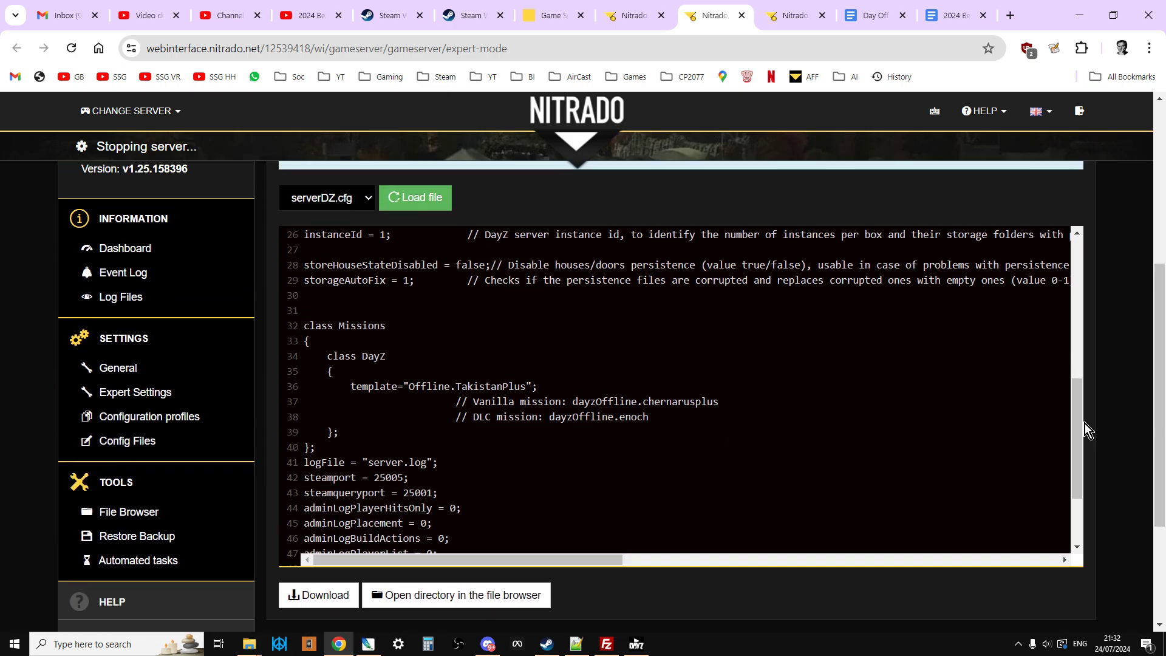
pyautogui.moveTo(249, 643)
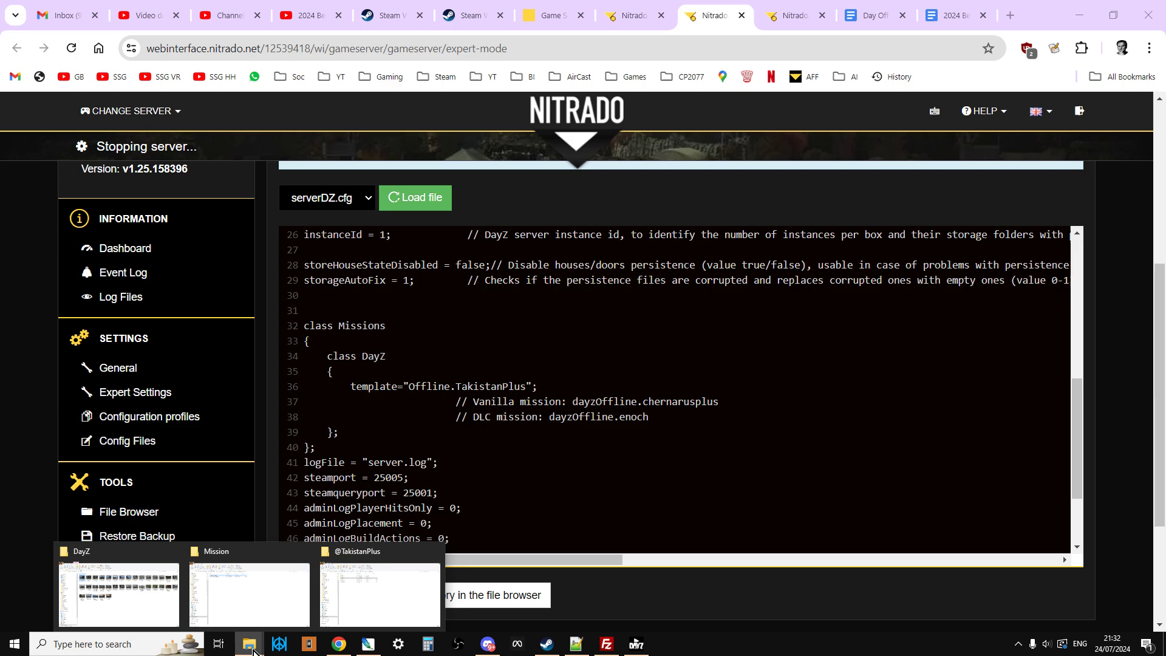
pyautogui.click(250, 592)
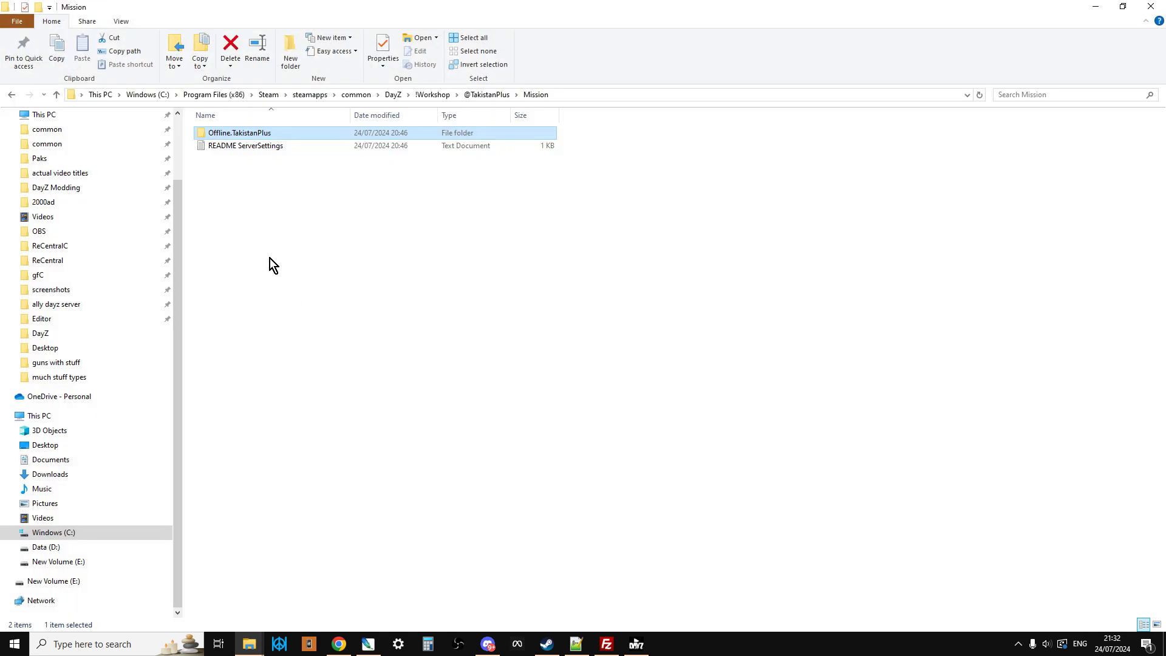
pyautogui.click(55, 95)
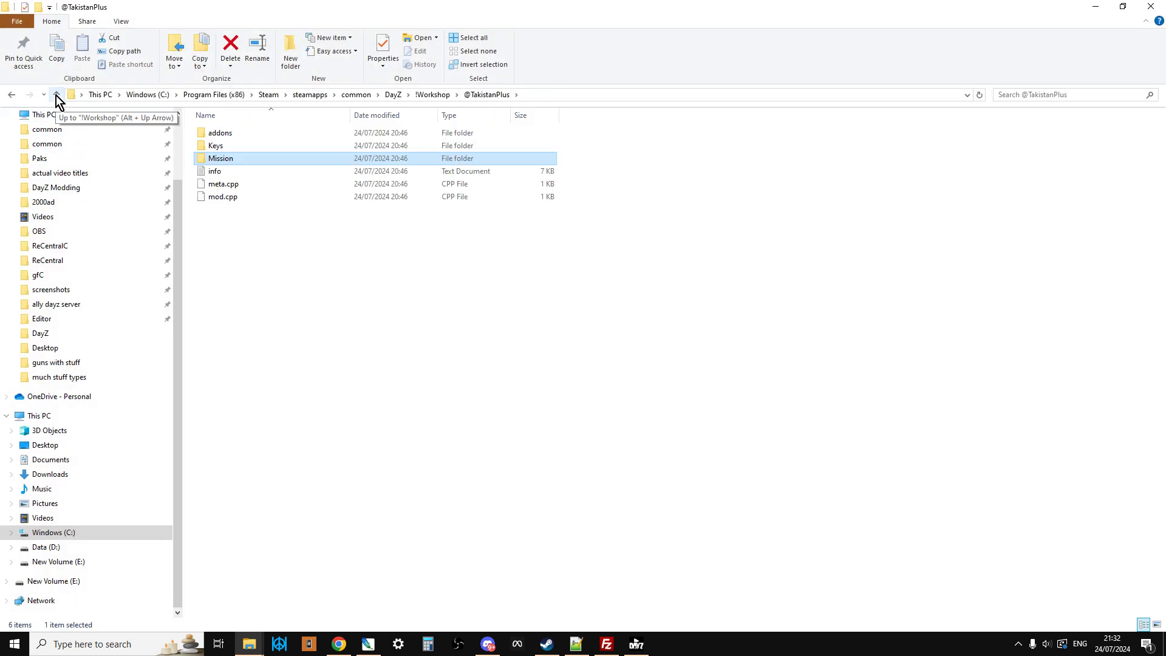
pyautogui.doubleClick(219, 158)
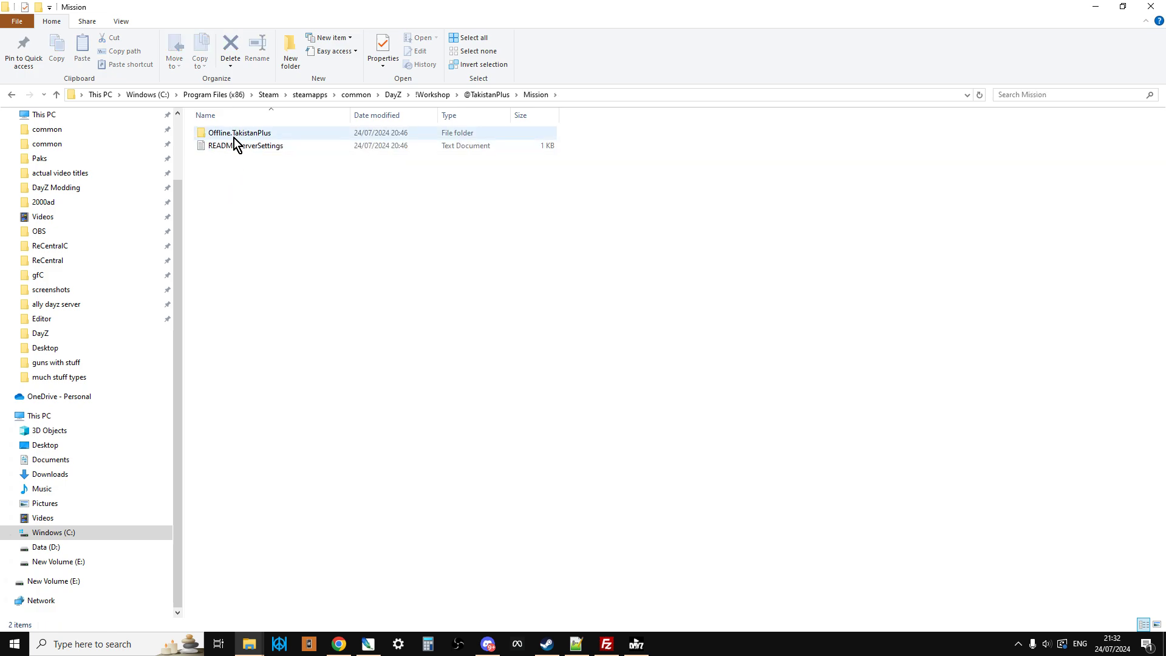
pyautogui.click(246, 137)
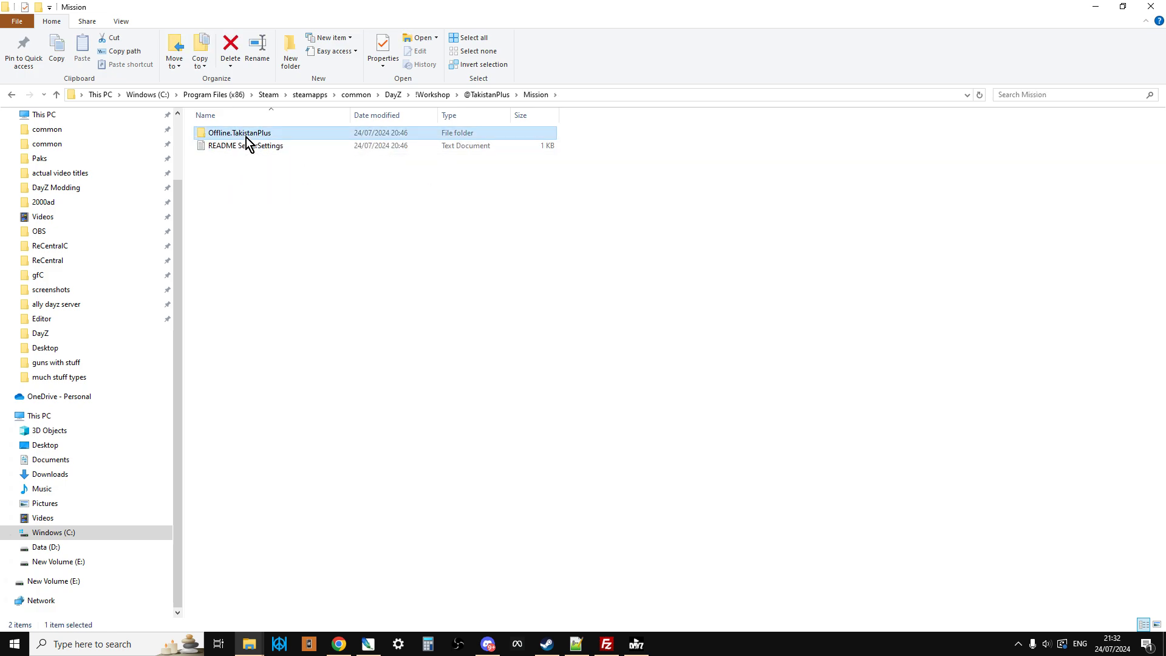
pyautogui.click(246, 136)
pyautogui.rightClick(247, 136)
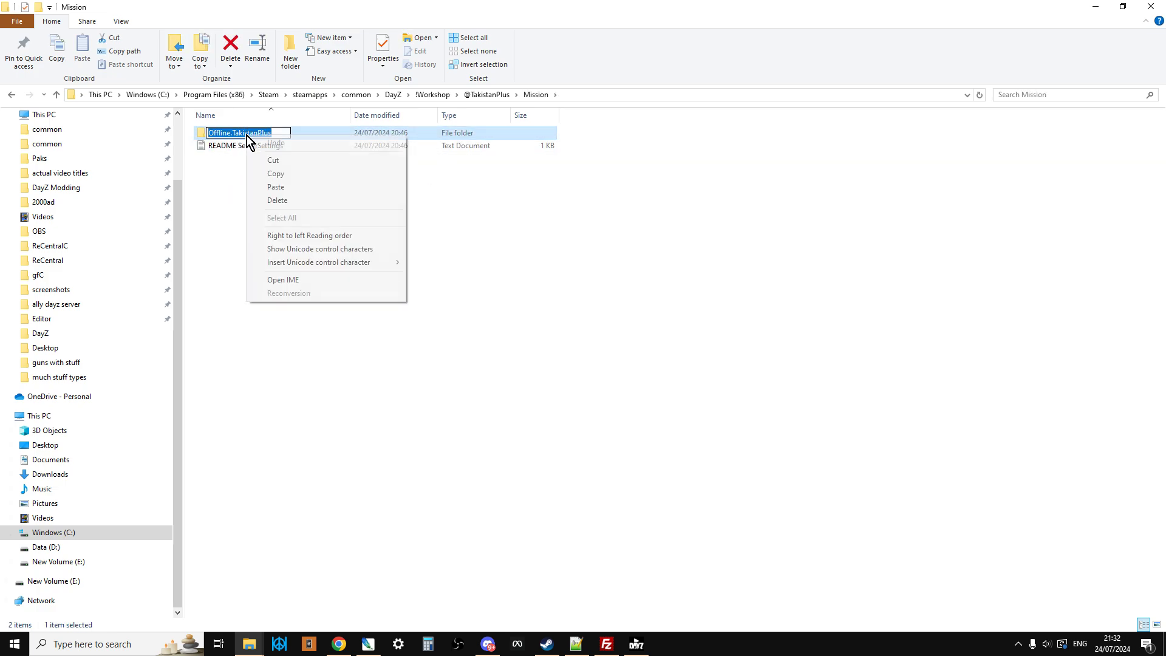
pyautogui.click(295, 173)
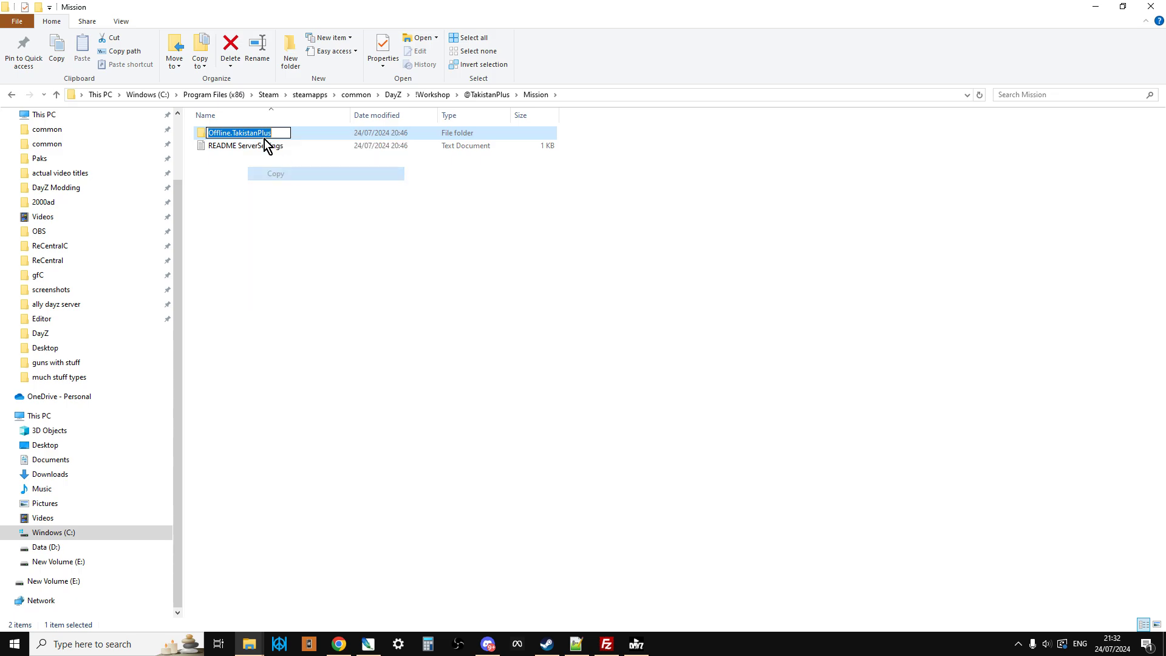
# Step: Paste Offline.TakistanPlus over the line 36 mission template in serverDZ.cfg and save
pyautogui.click(345, 650)
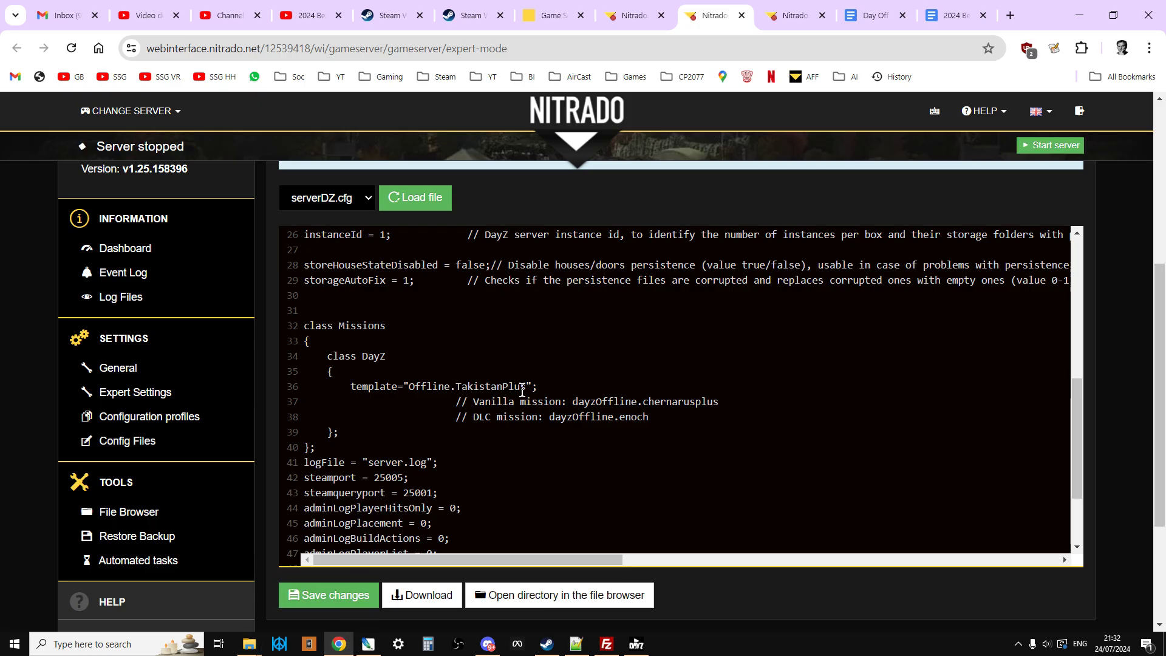
pyautogui.moveTo(527, 386); pyautogui.dragTo(417, 383)
pyautogui.rightClick(417, 383)
pyautogui.click(471, 128)
pyautogui.click(339, 598)
# Step: Scroll the Nitrado settings page to the Additional mods field and place the caret in it
pyautogui.click(781, 21)
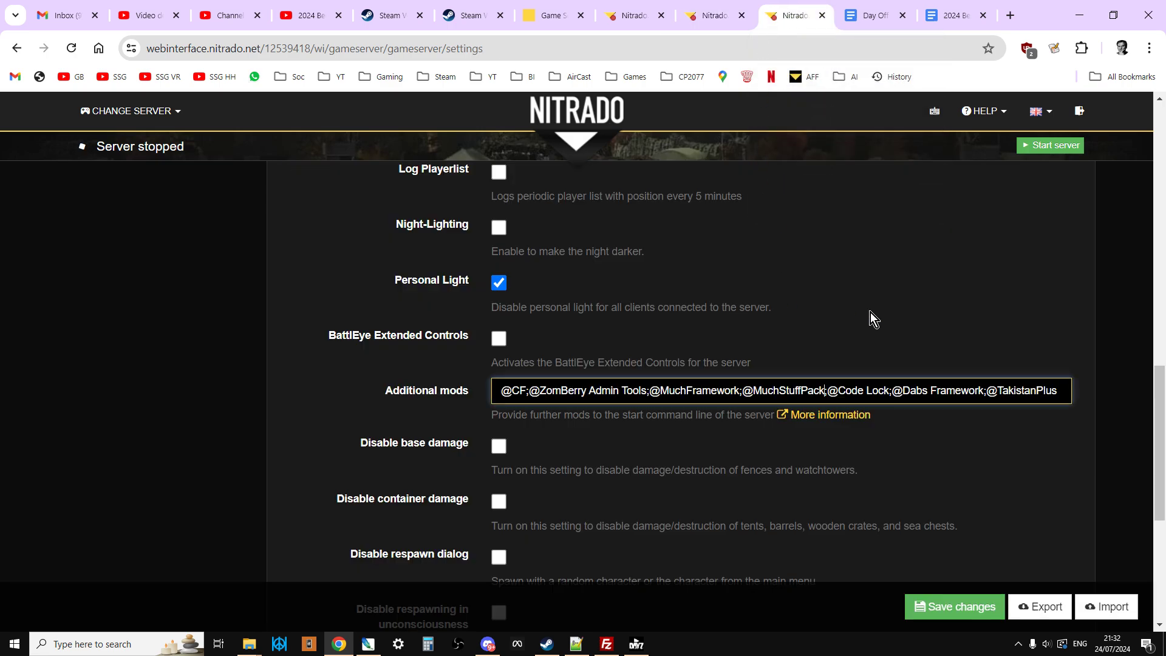
pyautogui.moveTo(1159, 398)
pyautogui.mouseDown()
pyautogui.moveTo(1145, 129)
pyautogui.moveTo(1161, 410)
pyautogui.mouseUp()
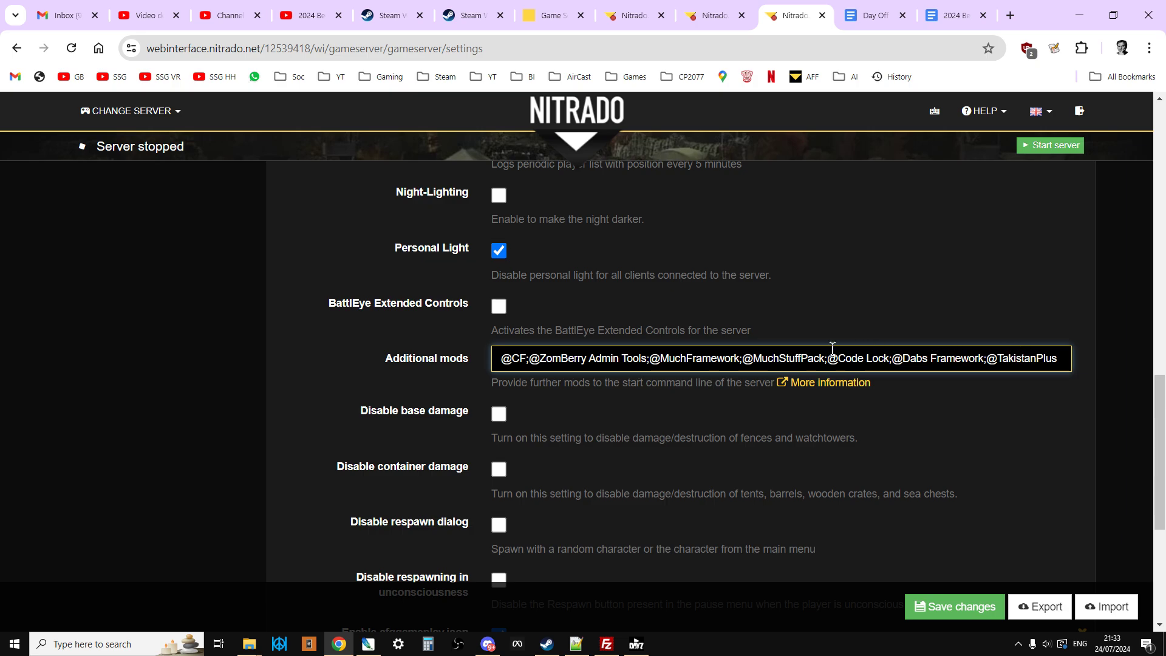
pyautogui.click(824, 364)
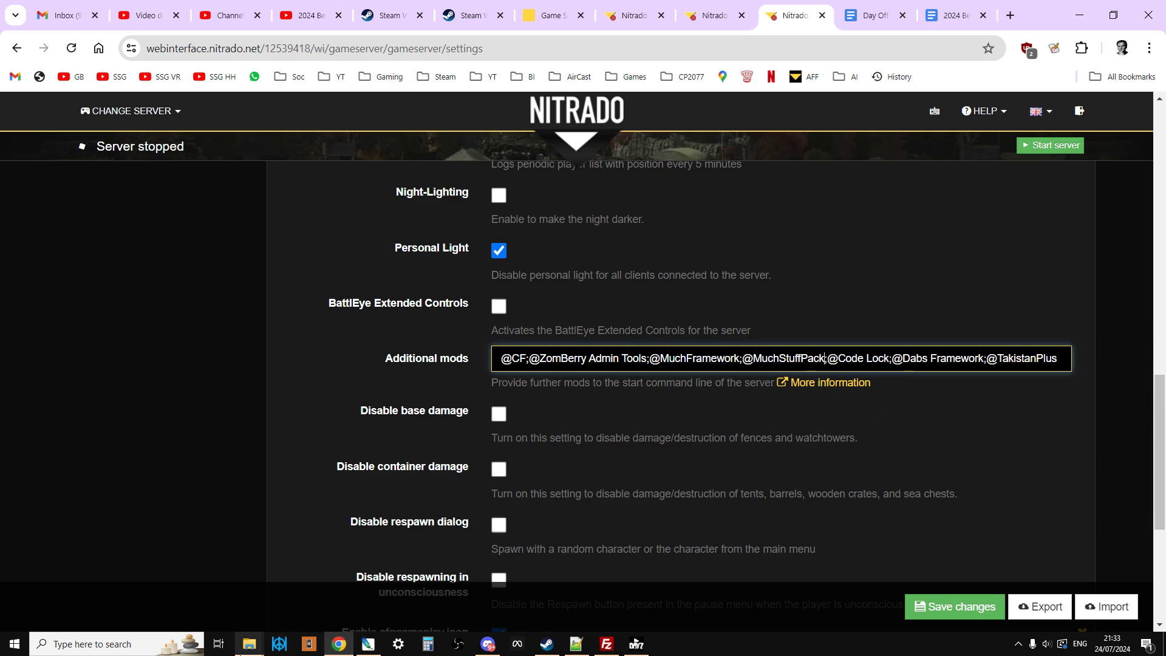
pyautogui.moveTo(249, 644)
pyautogui.click(249, 586)
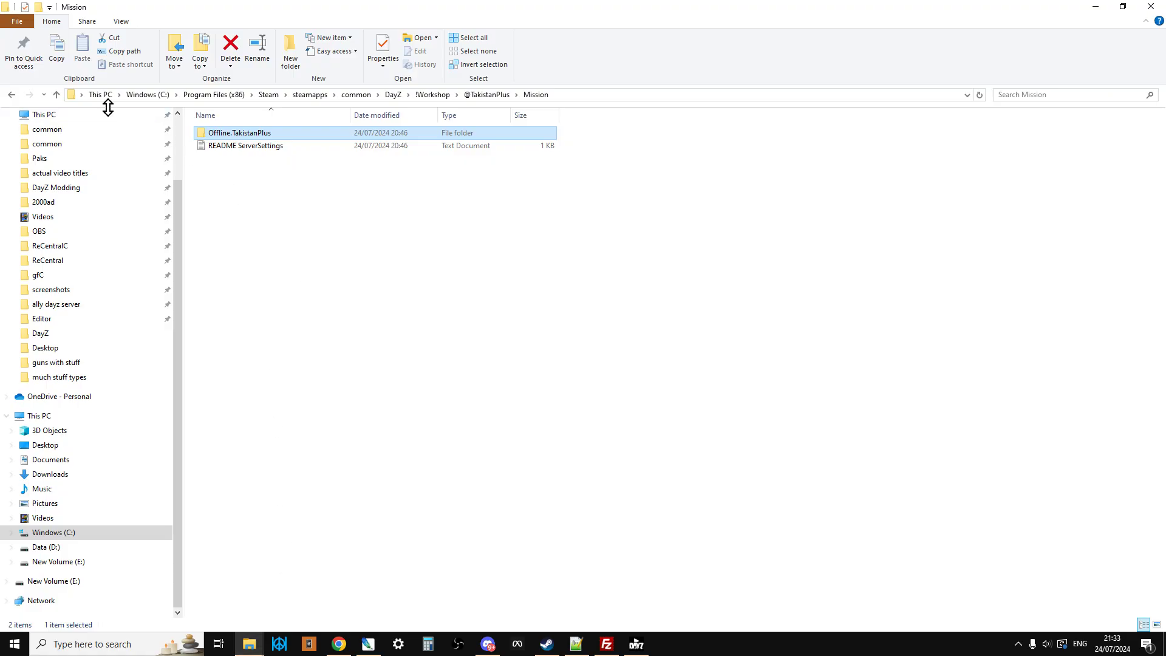
pyautogui.click(57, 97)
pyautogui.click(57, 97)
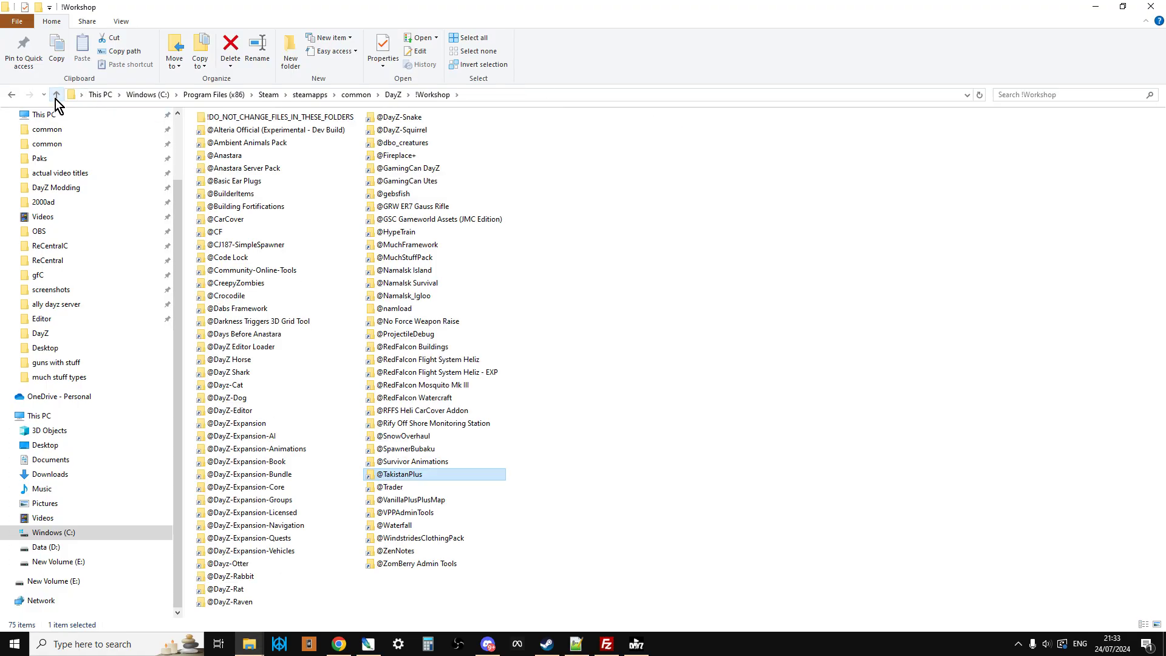
pyautogui.click(413, 477)
pyautogui.rightClick(413, 477)
pyautogui.click(450, 349)
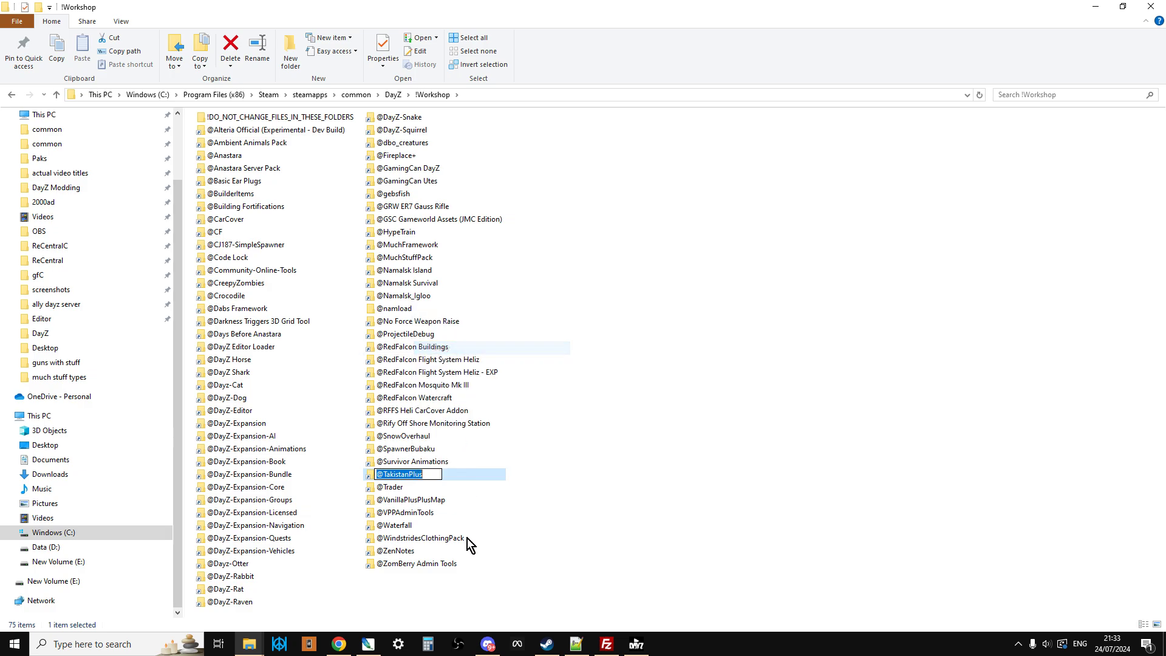
pyautogui.click(339, 644)
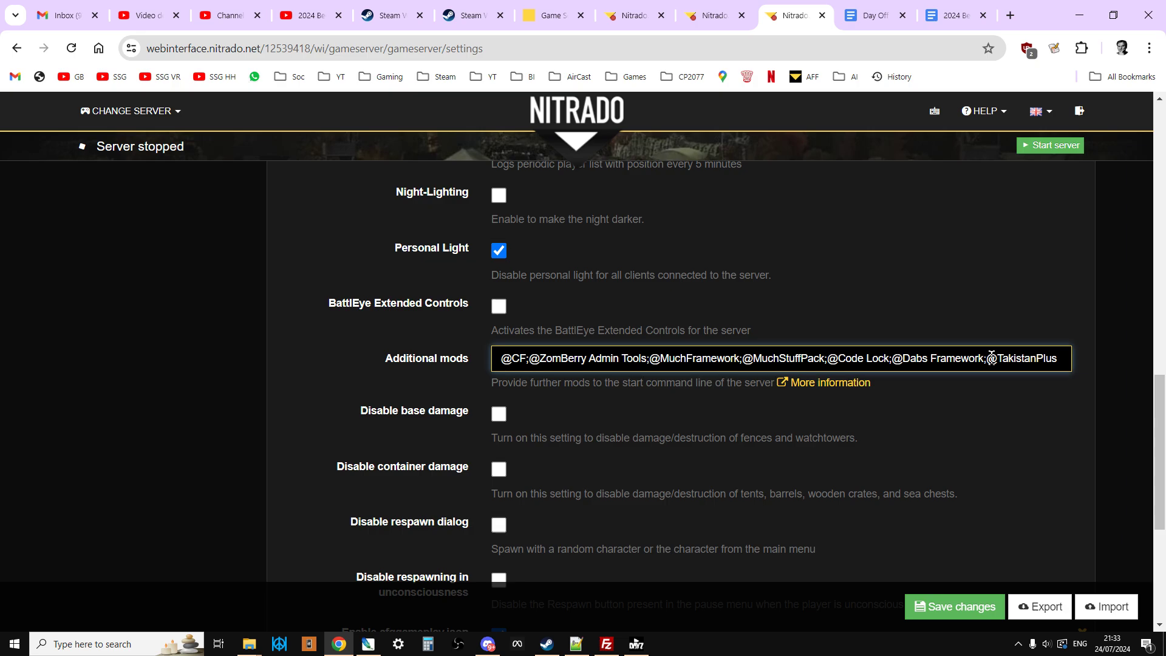
pyautogui.moveTo(997, 358); pyautogui.dragTo(1063, 358)
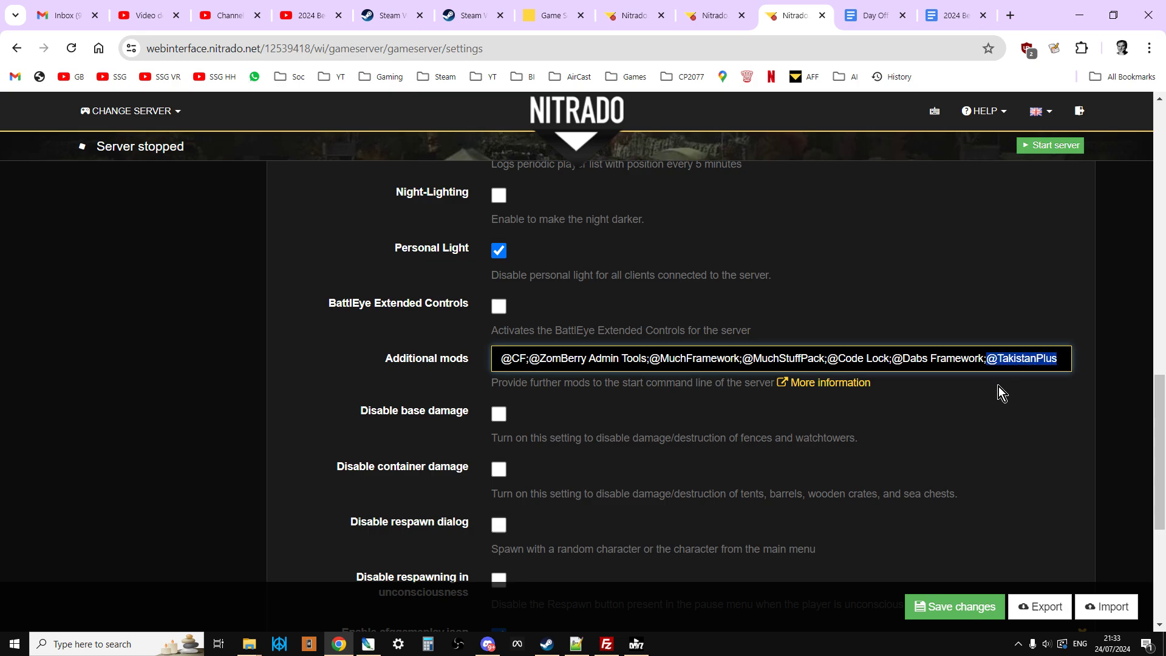
pyautogui.click(261, 643)
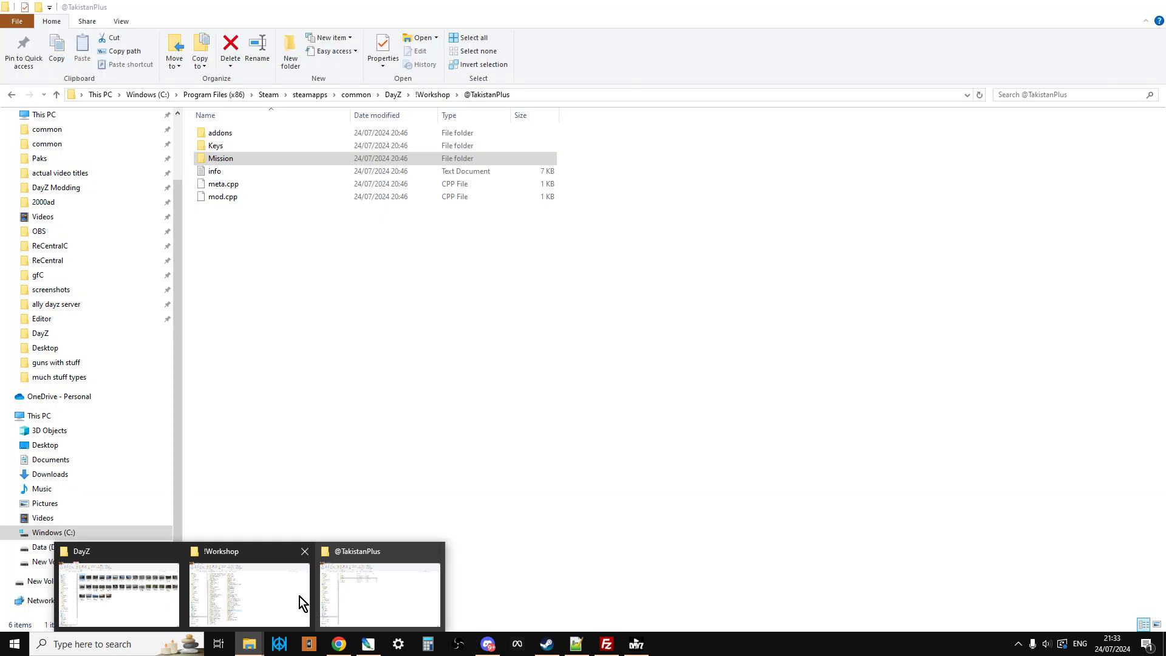
pyautogui.click(300, 596)
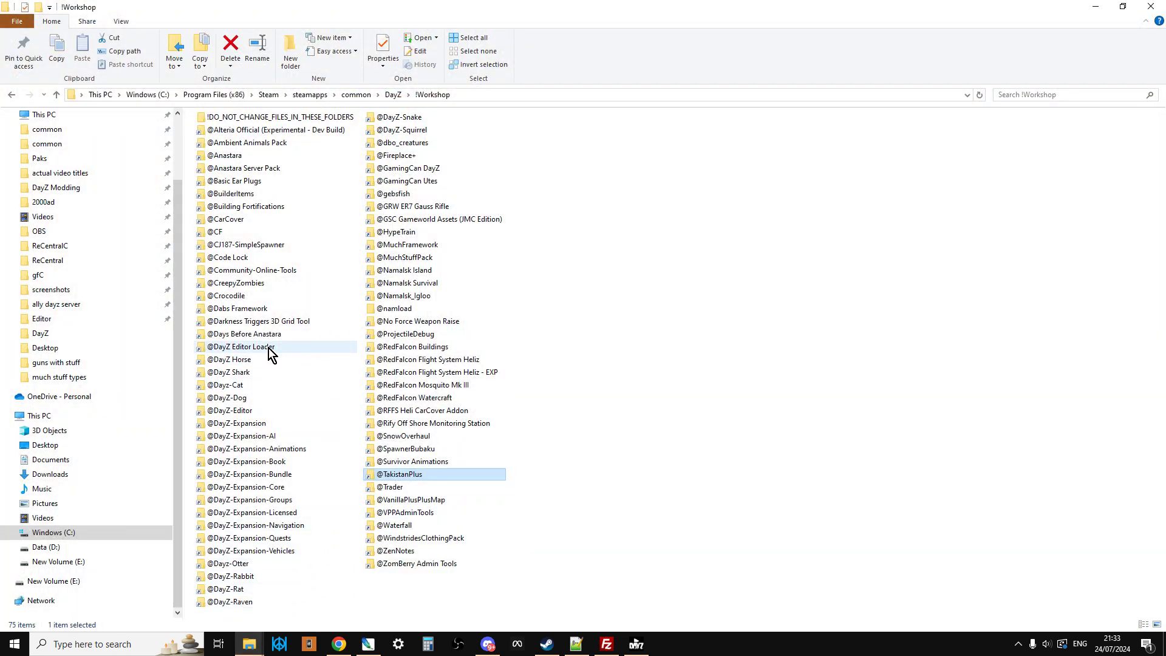
pyautogui.click(237, 309)
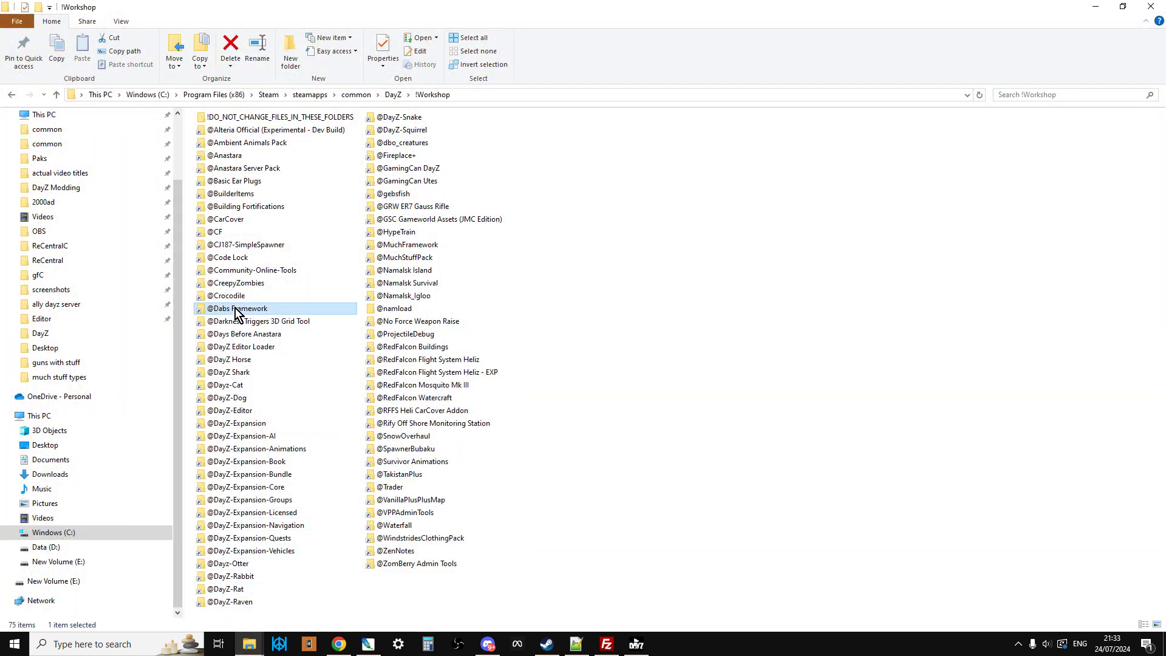
pyautogui.rightClick(234, 308)
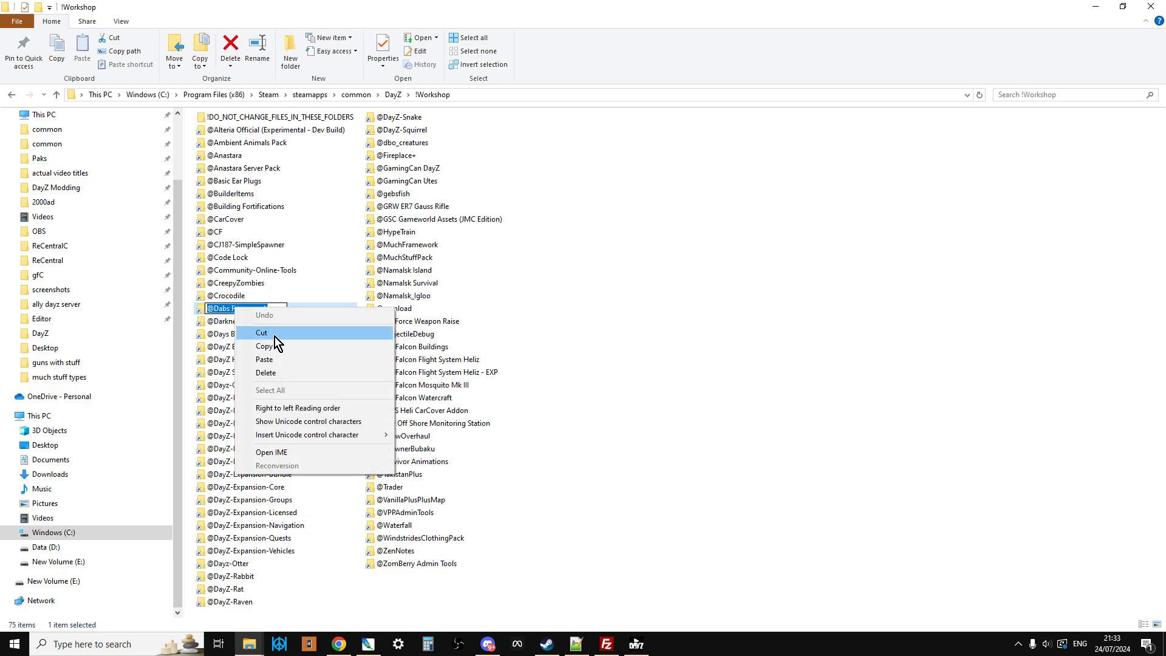
pyautogui.click(275, 344)
pyautogui.click(353, 651)
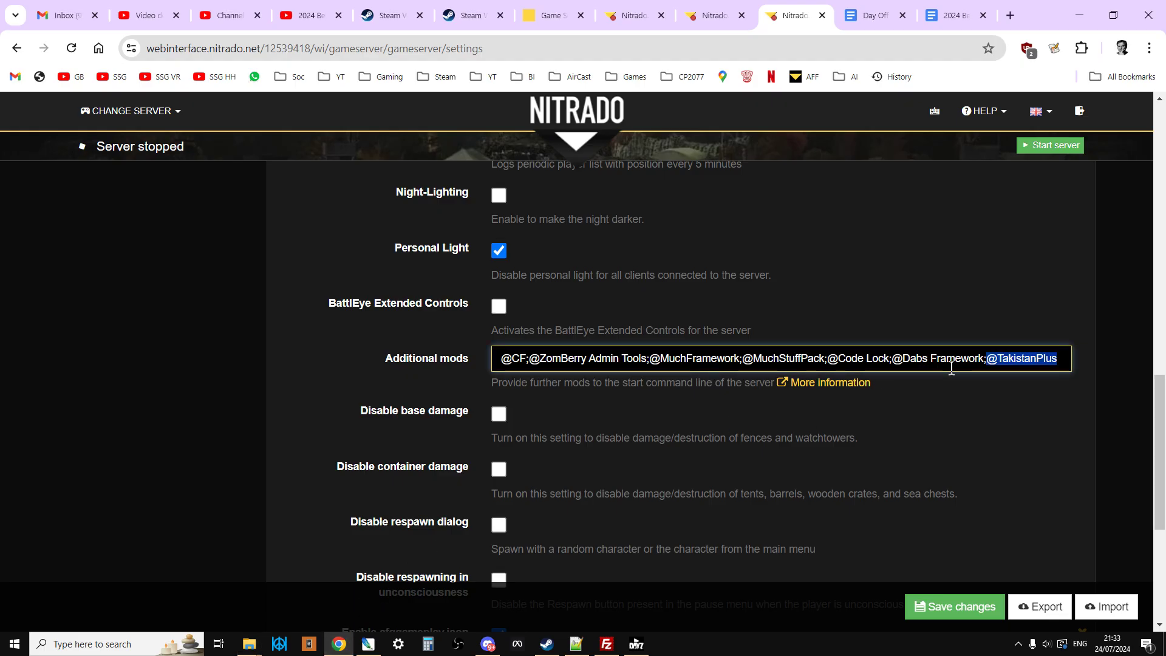
pyautogui.click(986, 360)
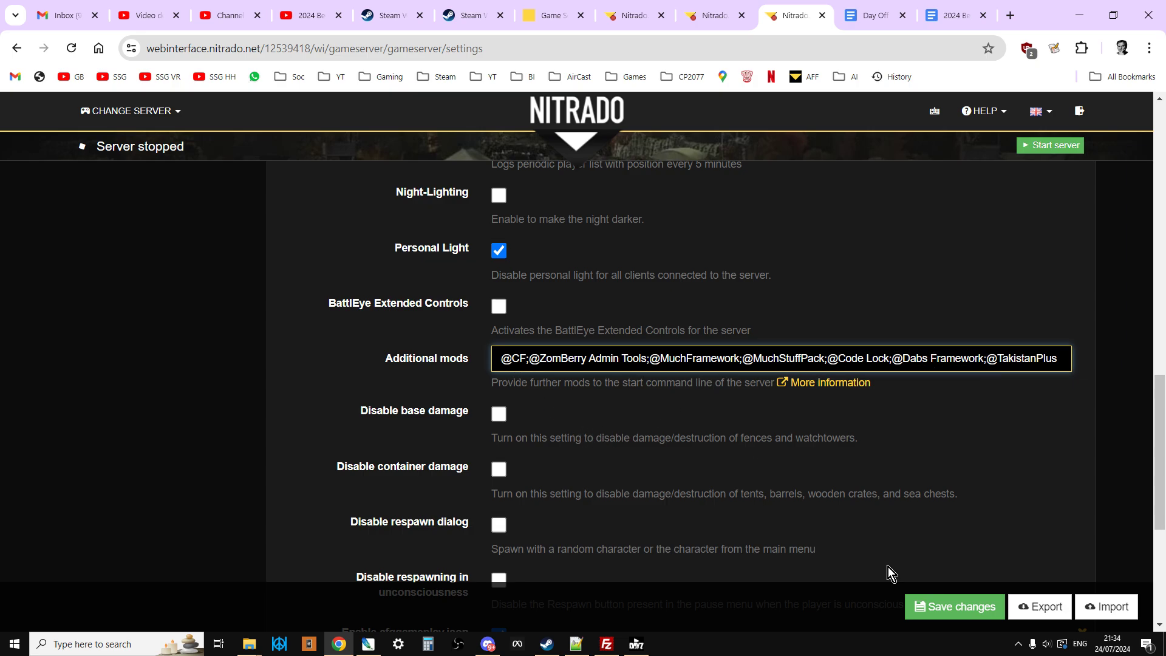
pyautogui.click(942, 606)
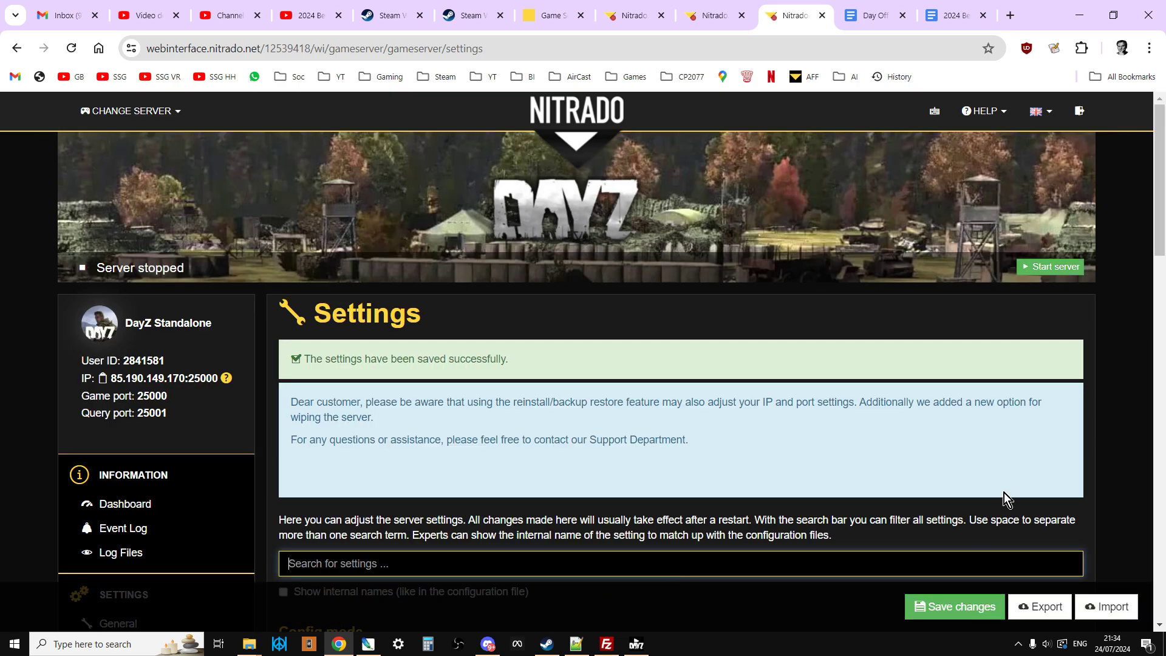
# Step: Start the game server again and confirm the start dialog
pyautogui.moveTo(1161, 240); pyautogui.dragTo(1164, 261)
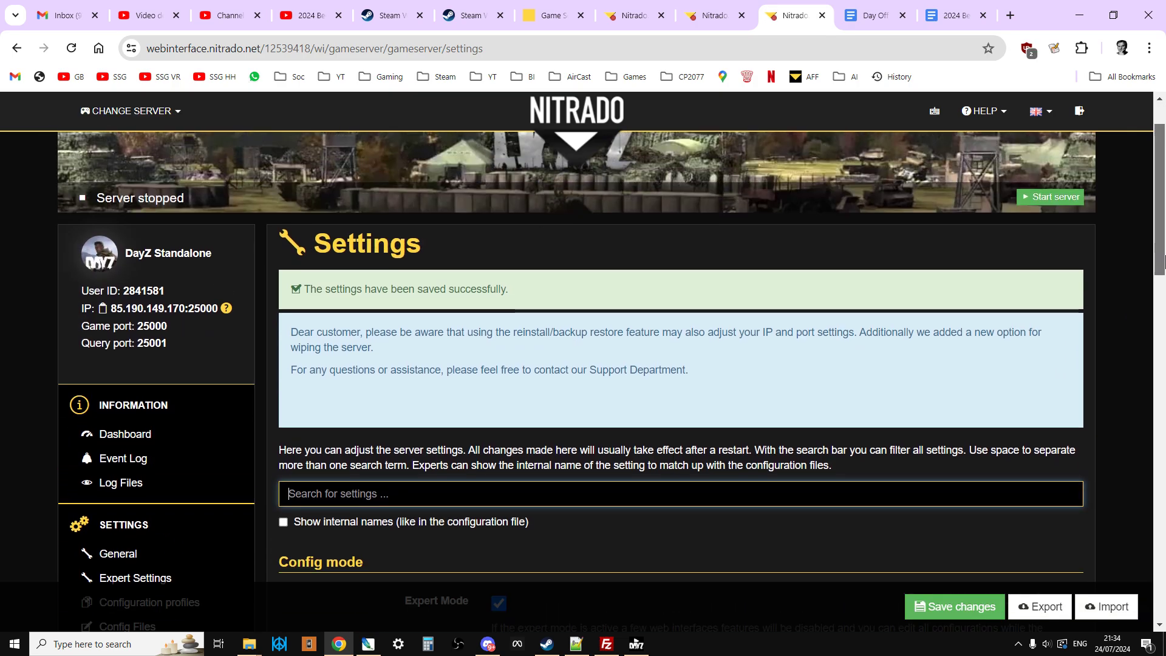
pyautogui.click(1040, 197)
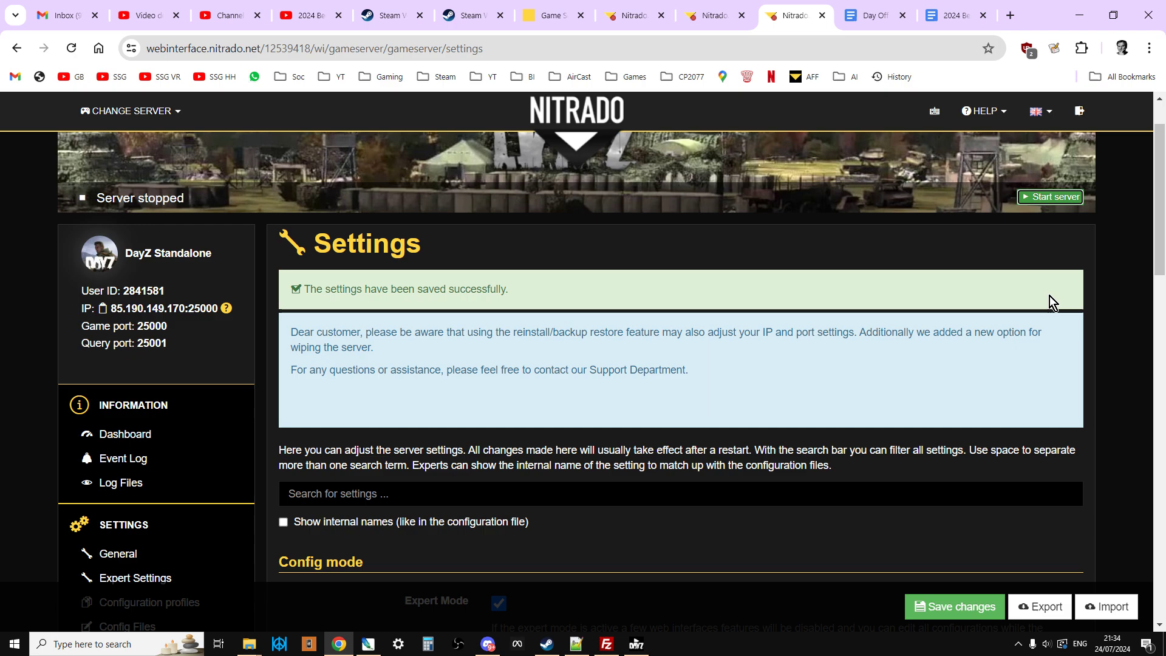
pyautogui.click(761, 238)
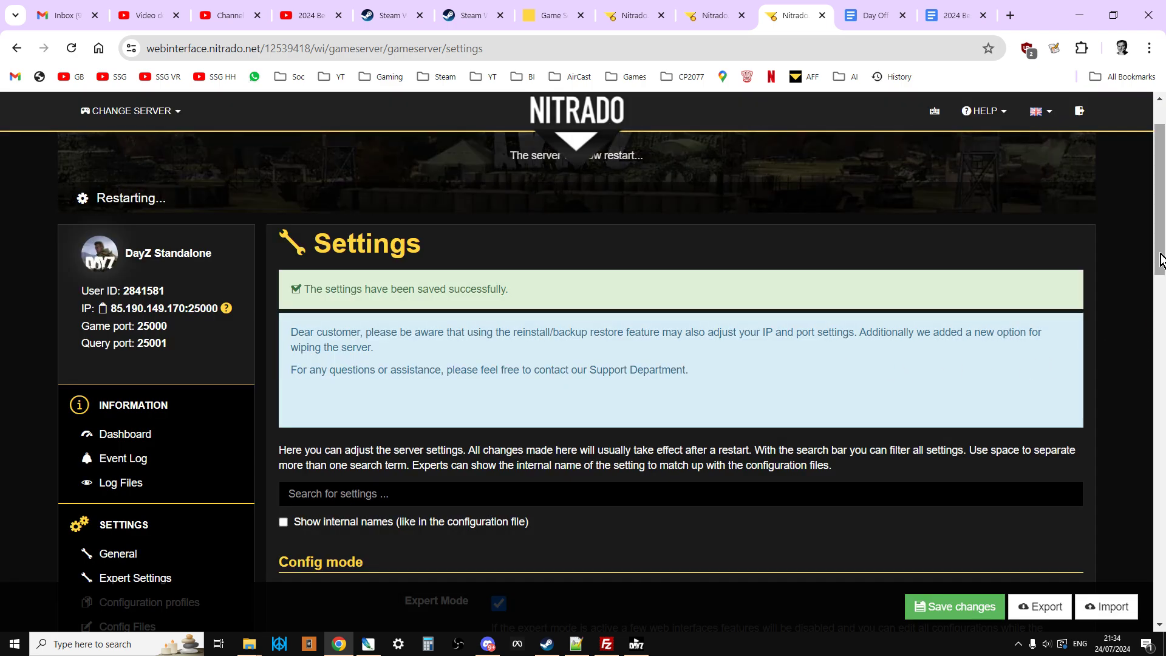
pyautogui.scroll(-2, 1102, 306)
pyautogui.click(606, 643)
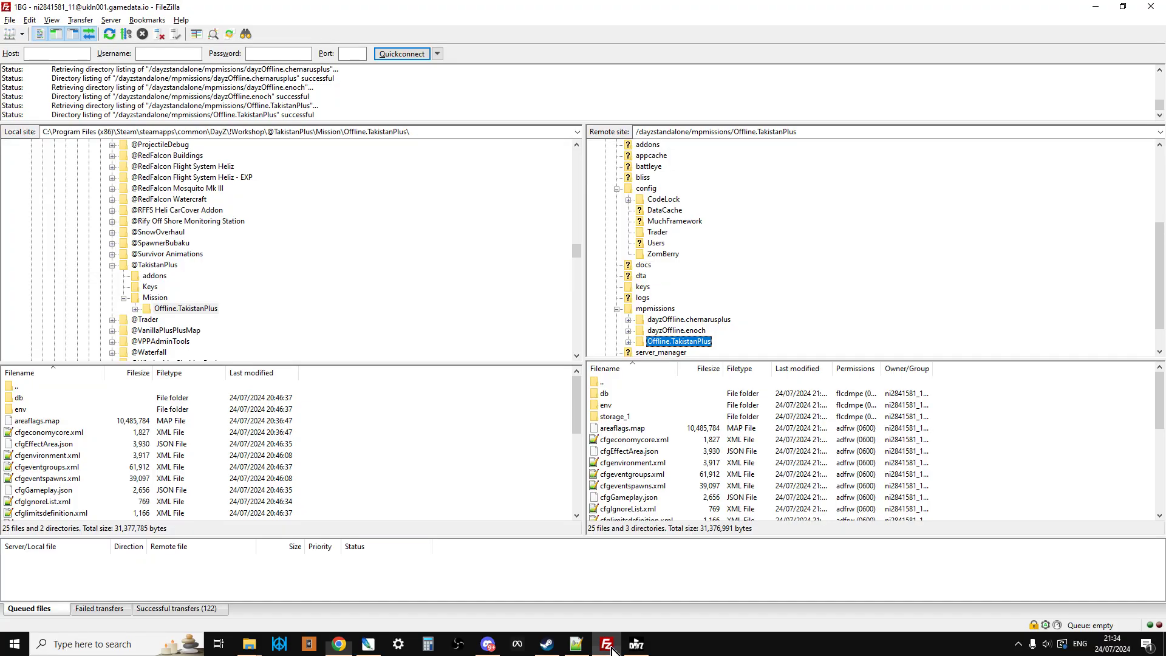
pyautogui.scroll(5, 684, 261)
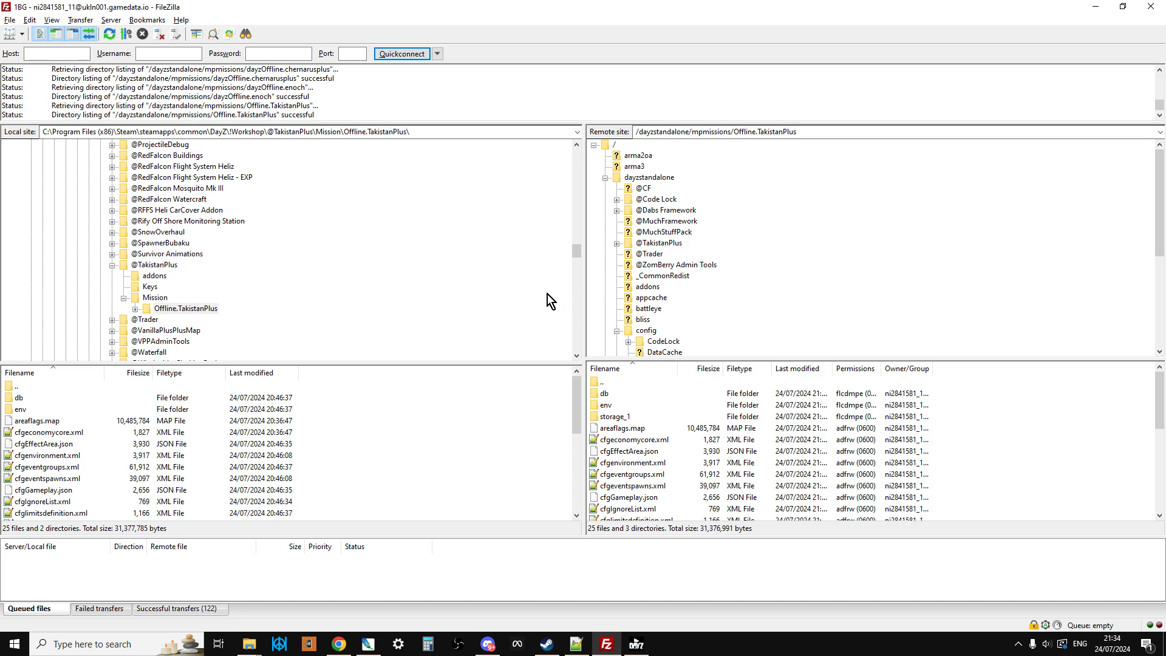
pyautogui.click(339, 644)
# Step: Switch to the Chrome tab showing the TakistanPlus Steam Workshop page
pyautogui.click(390, 20)
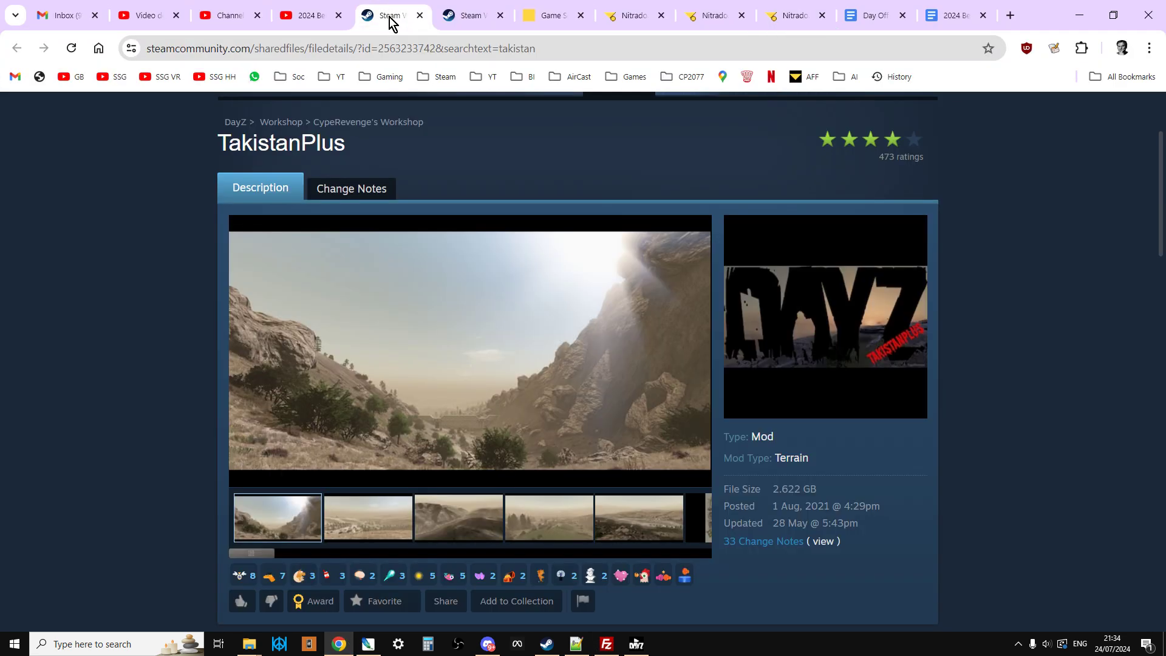